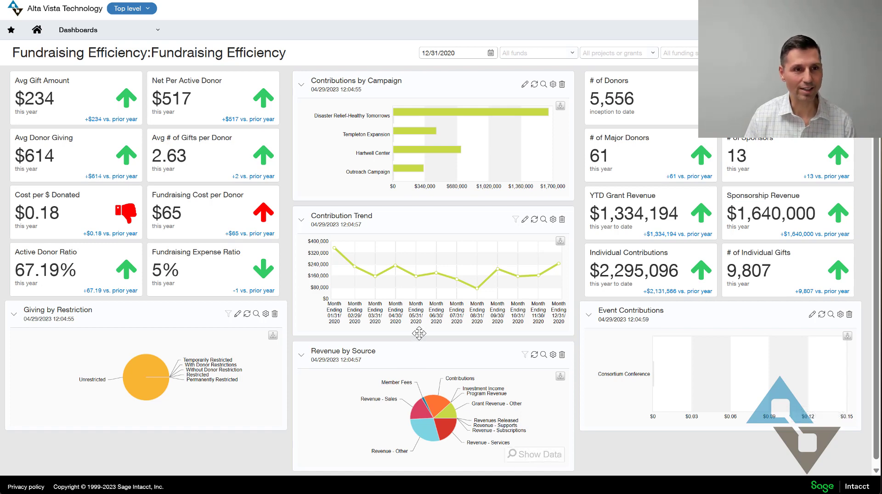
{"action": "key", "text": "ctrl+plus"}
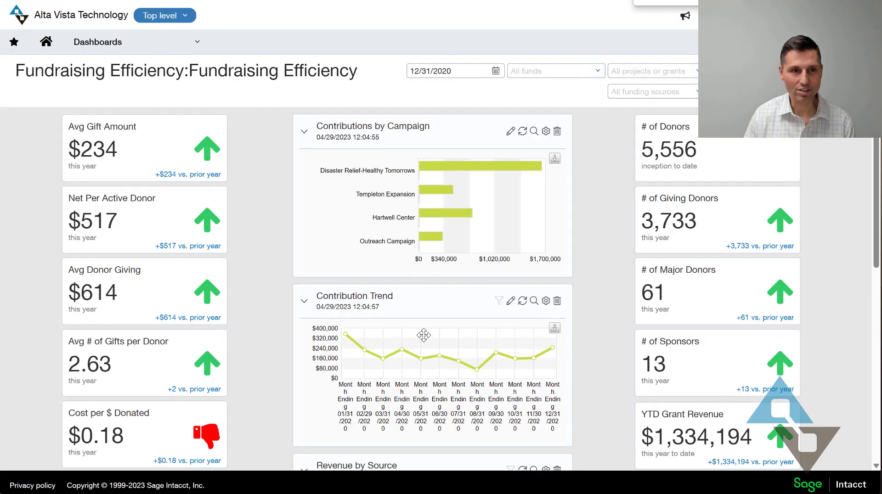
{"action": "key", "text": "ctrl+plus"}
{"action": "key", "text": "ctrl+plus"}
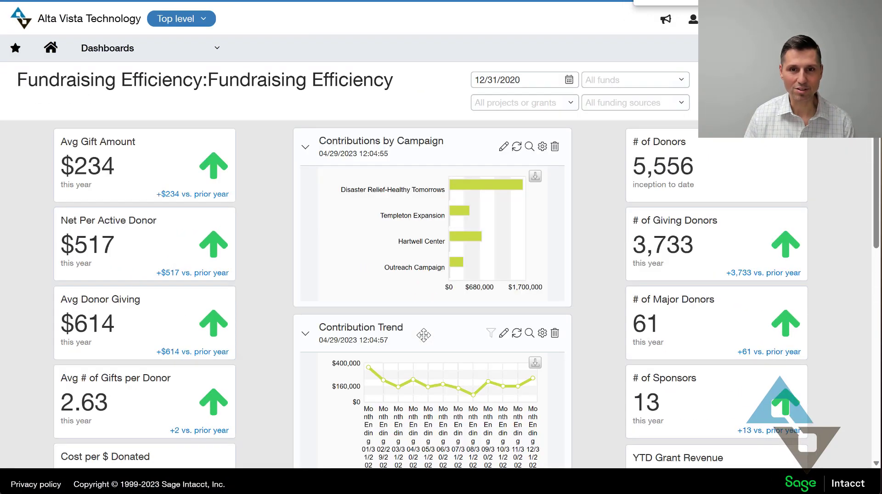
{"action": "key", "text": "ctrl+minus"}
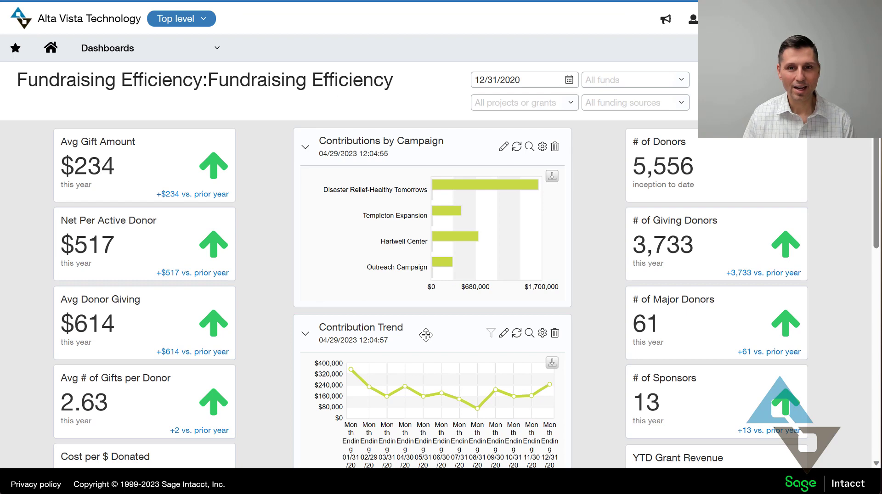
{"action": "key", "text": "ctrl+minus"}
{"action": "mouse_move", "coordinate": [462, 262]}
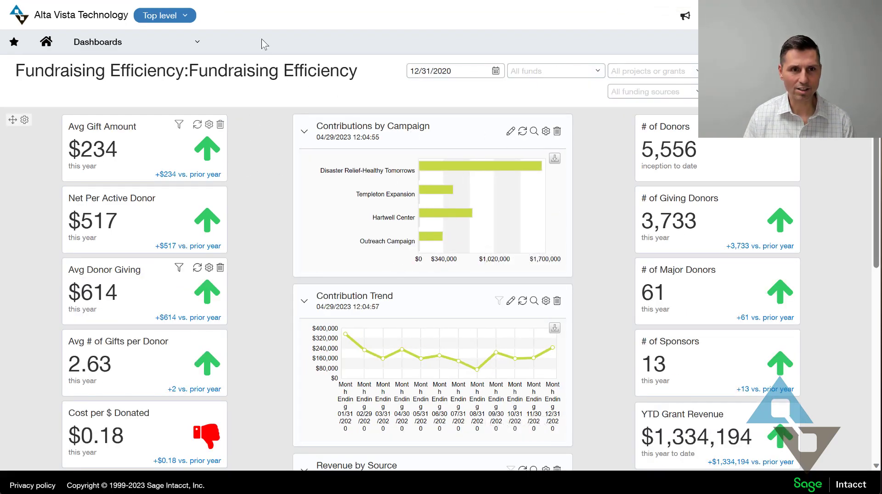
Open the Accounts Payable overview and start entering a new bill.
{"action": "left_click", "coordinate": [191, 41]}
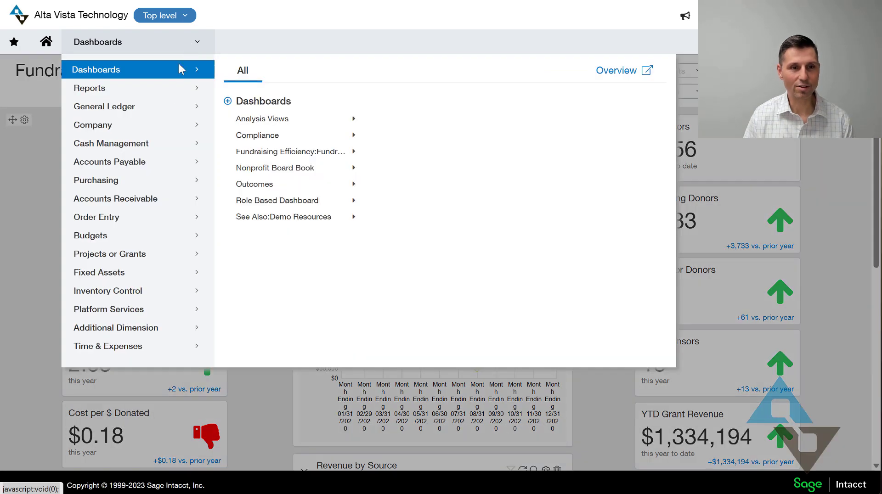
{"action": "mouse_move", "coordinate": [138, 172]}
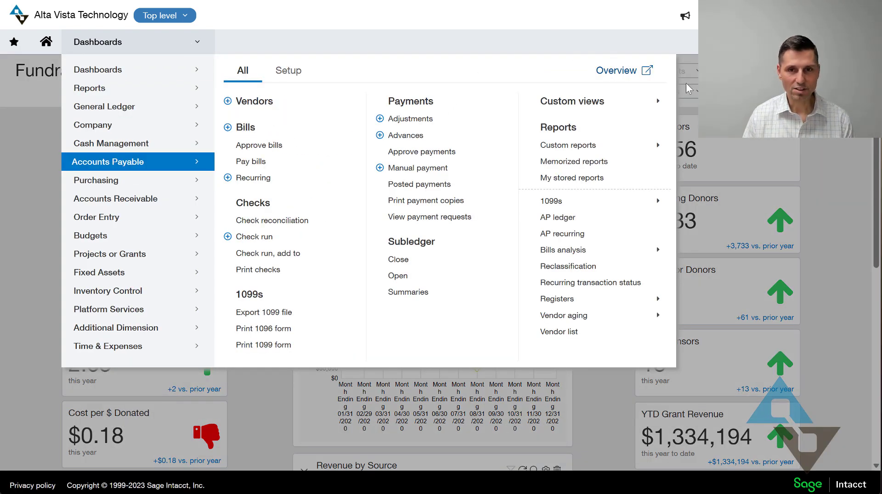
{"action": "left_click", "coordinate": [639, 70]}
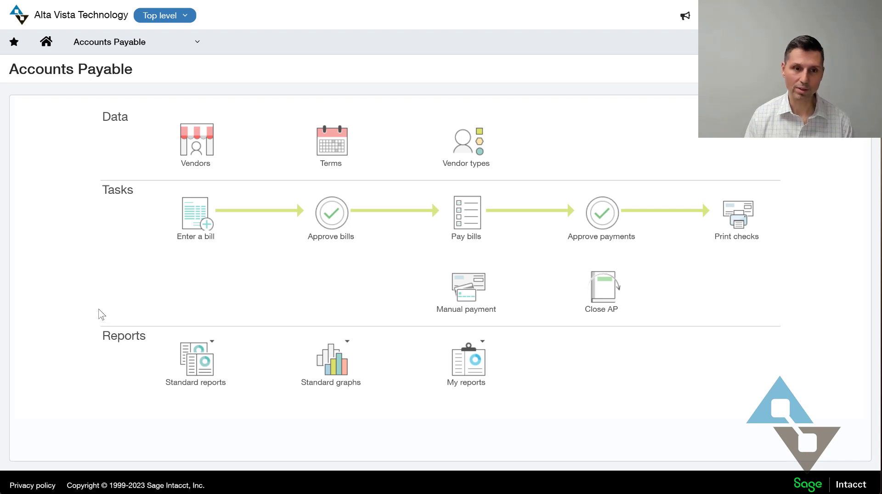
{"action": "left_click", "coordinate": [202, 231]}
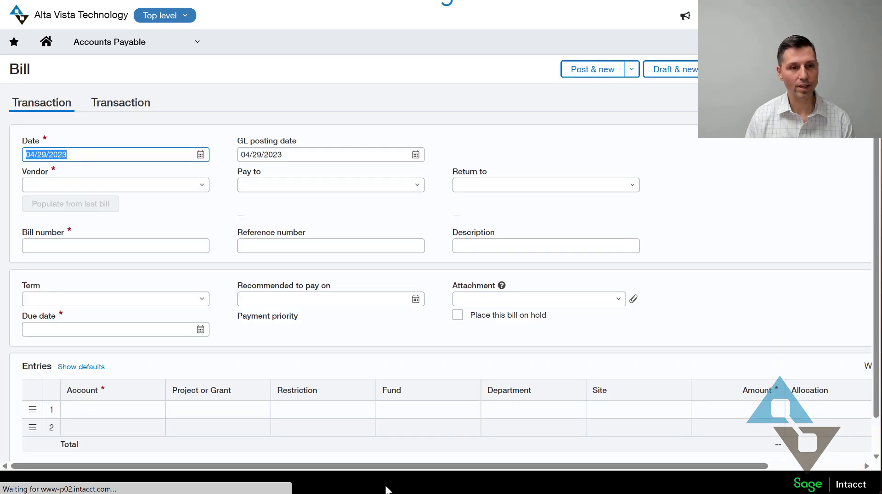
Keep the default bill dates and choose V105--Able Courier as the bill's vendor.
{"action": "key", "text": "Tab"}
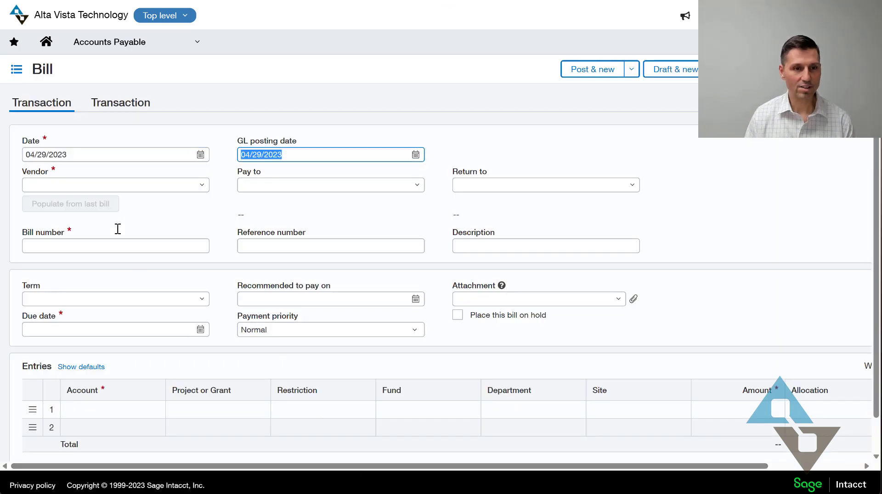
{"action": "left_click", "coordinate": [143, 187]}
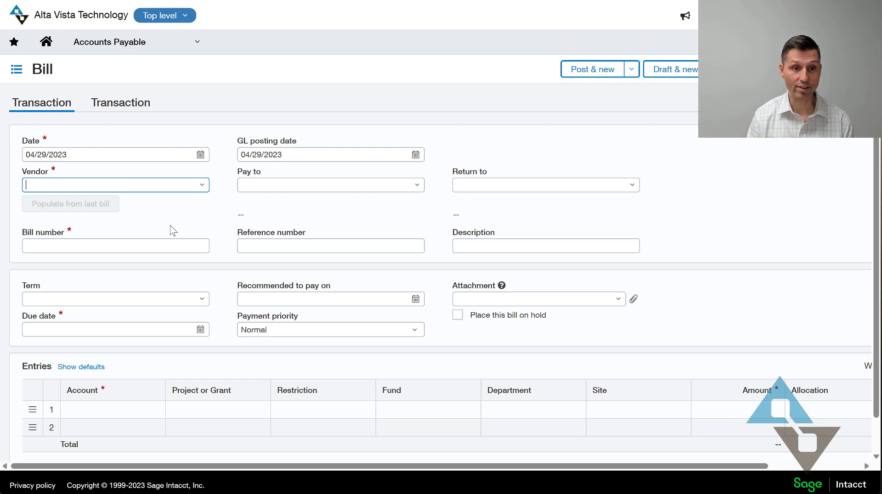
{"action": "left_click", "coordinate": [202, 189]}
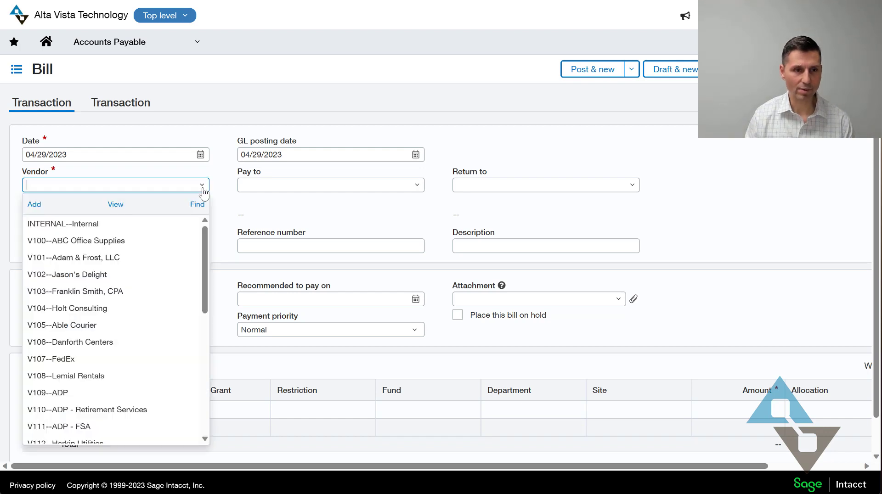
{"action": "left_click", "coordinate": [202, 186]}
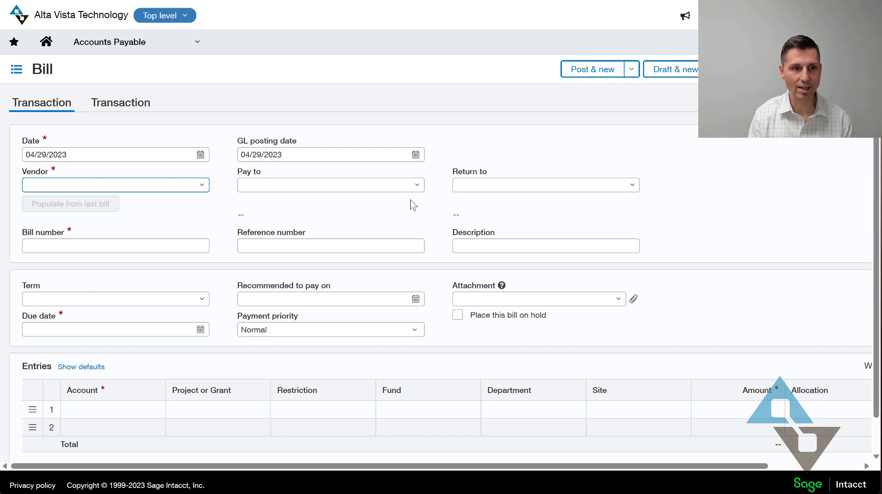
{"action": "type", "text": "a"}
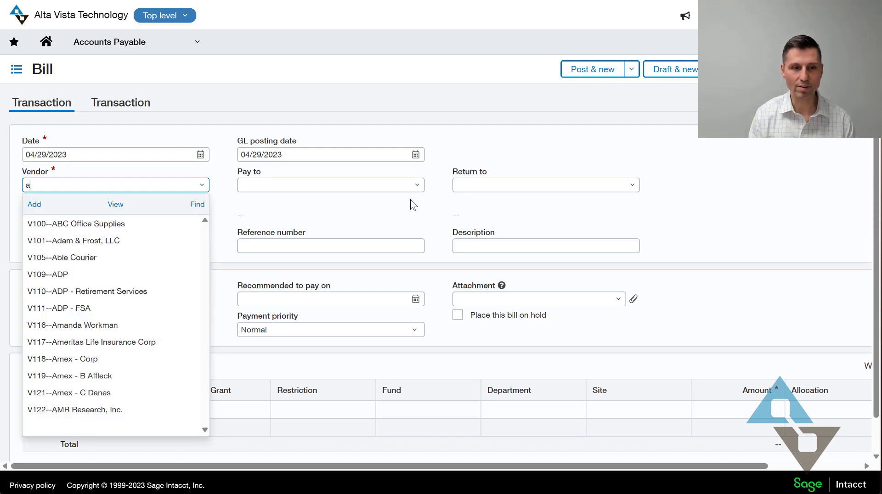
{"action": "type", "text": "b"}
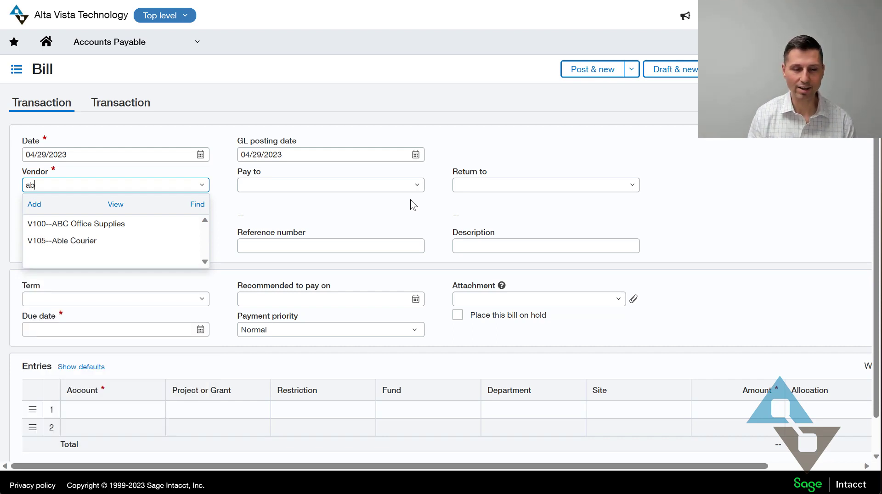
{"action": "key", "text": "Down"}
{"action": "key", "text": "Down"}
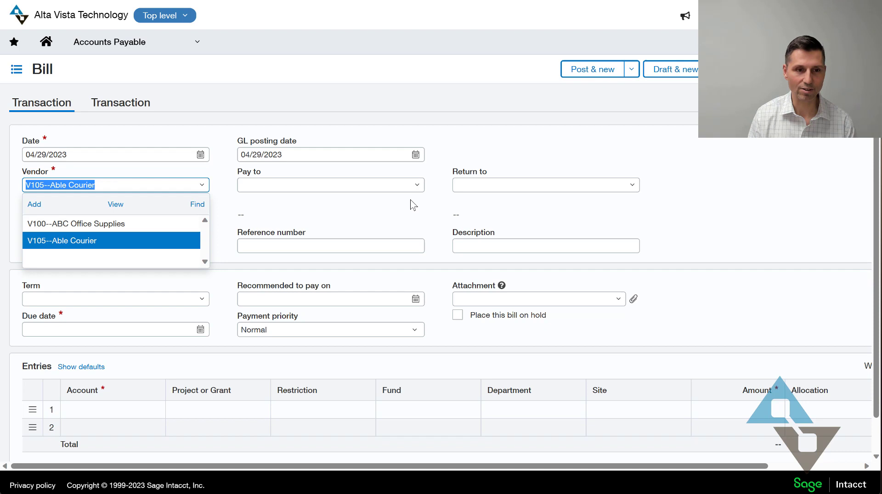
{"action": "key", "text": "Tab"}
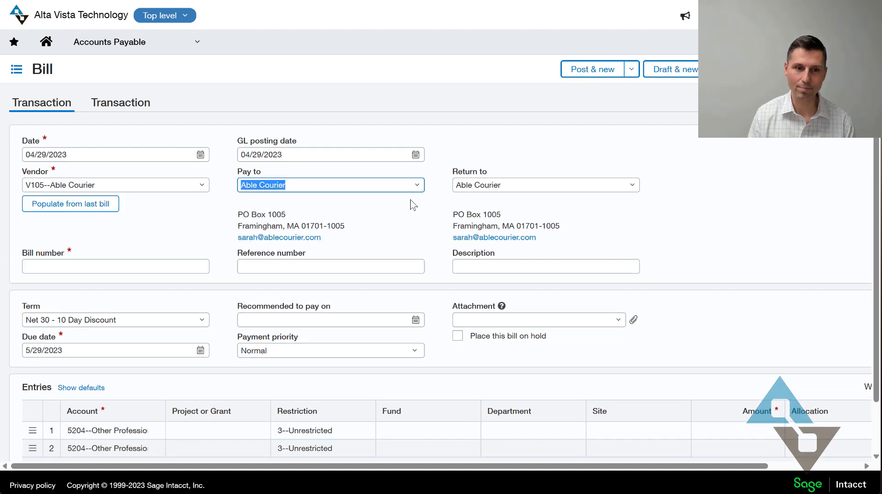
Enter INV123 as the bill number.
{"action": "left_click", "coordinate": [165, 266]}
{"action": "type", "text": "inv"}
{"action": "key", "text": "BackSpace"}
{"action": "key", "text": "BackSpace"}
{"action": "key", "text": "BackSpace"}
{"action": "type", "text": "INV123"}
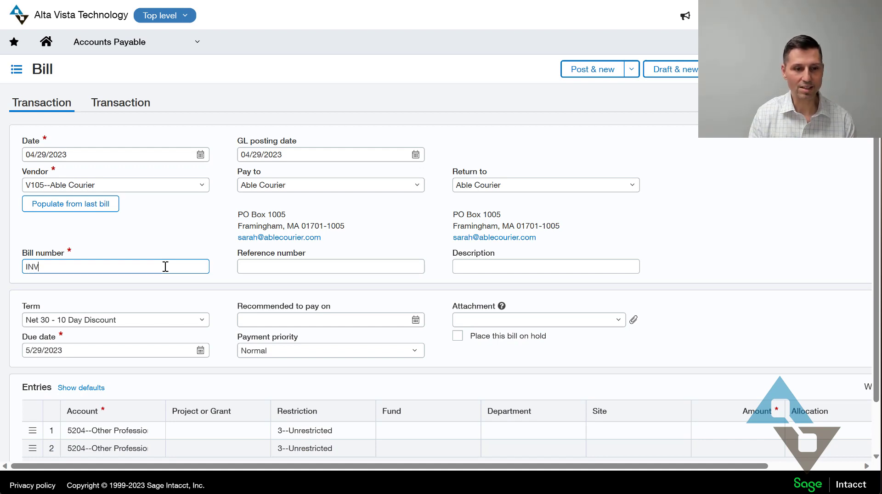
{"action": "key", "text": "Tab"}
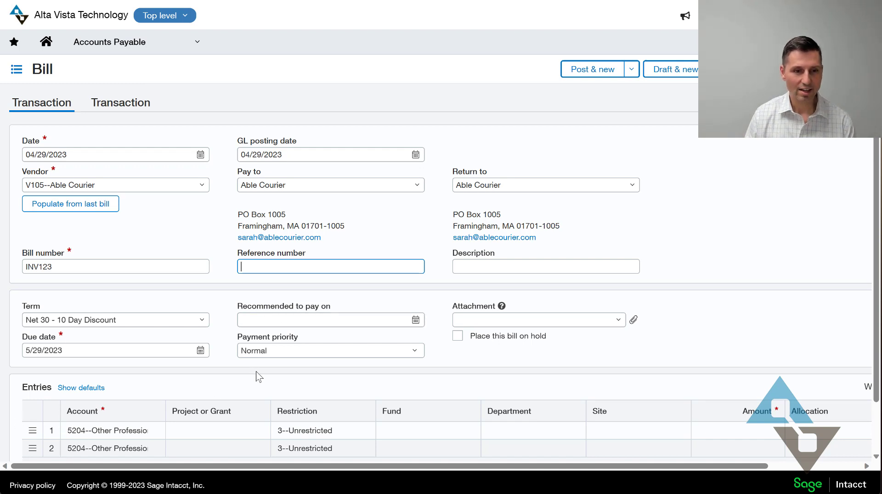
{"action": "scroll", "coordinate": [257, 377], "scroll_direction": "down", "scroll_amount": 1}
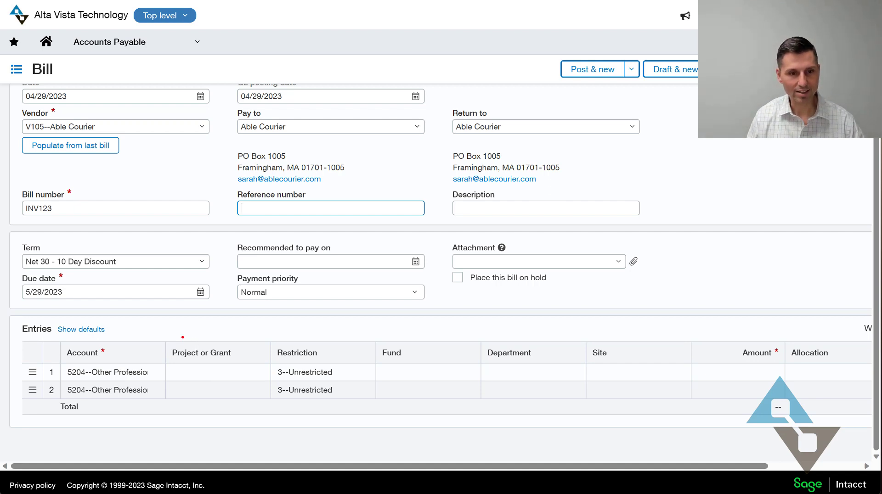
{"action": "left_click_drag", "start_coordinate": [162, 337], "coordinate": [586, 406]}
{"action": "mouse_move", "coordinate": [162, 336]}
{"action": "left_mouse_down"}
{"action": "mouse_move", "coordinate": [586, 404]}
{"action": "mouse_move", "coordinate": [697, 403]}
{"action": "left_mouse_up"}
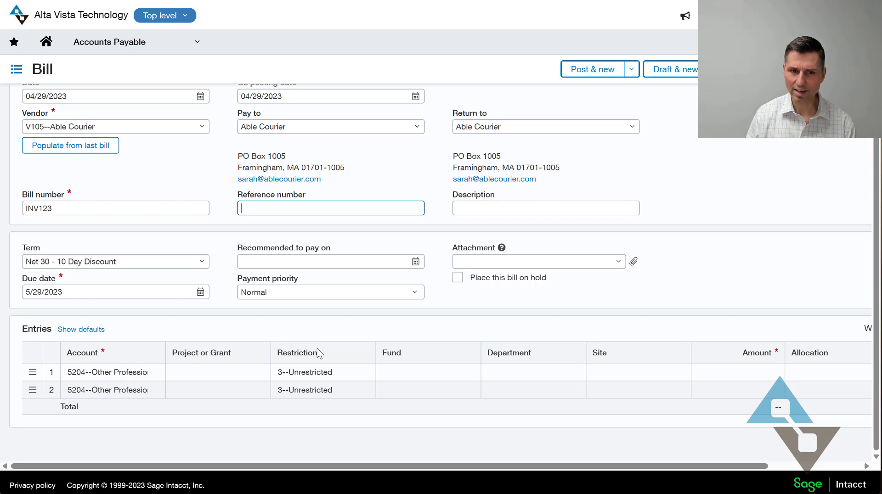
{"action": "left_click", "coordinate": [343, 372]}
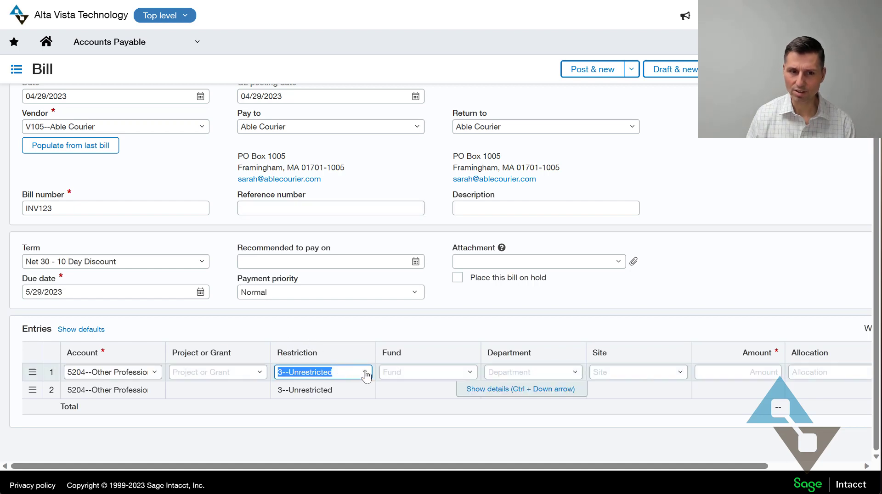
{"action": "left_click", "coordinate": [365, 373]}
{"action": "left_click", "coordinate": [365, 372]}
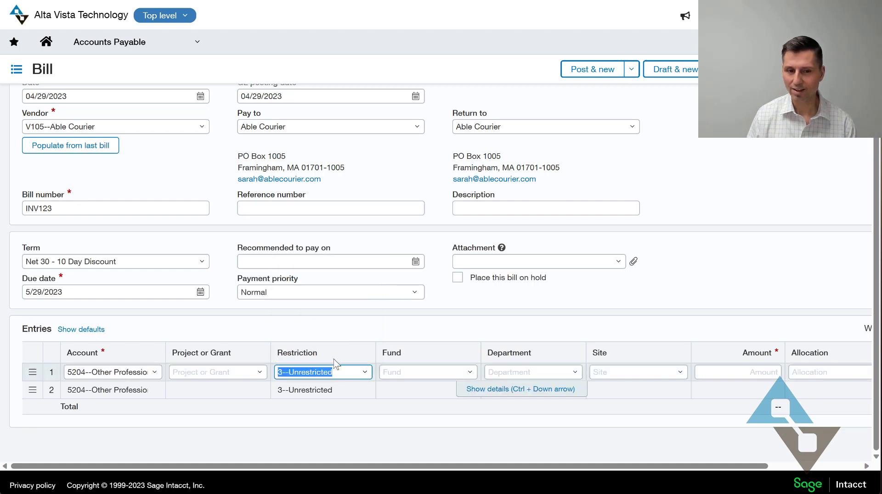
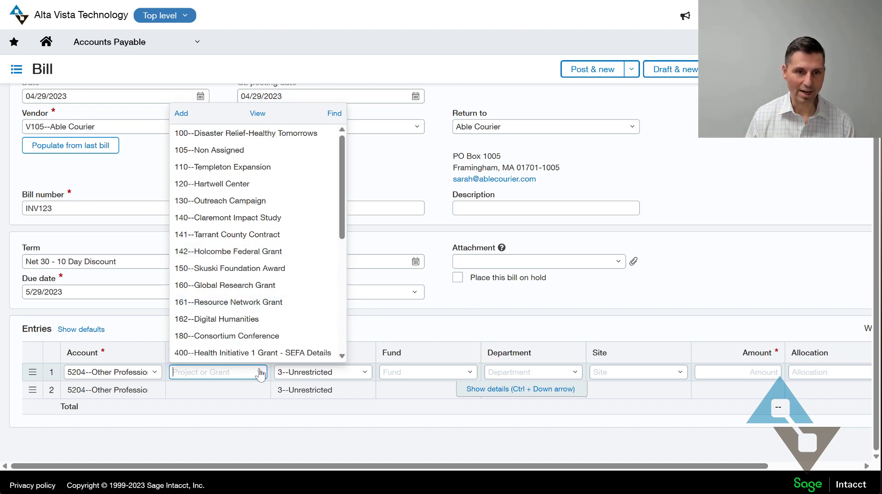
Assign the project 130--Outreach Campaign to the first entry line of the bill.
{"action": "left_click", "coordinate": [239, 422]}
{"action": "left_click", "coordinate": [228, 373]}
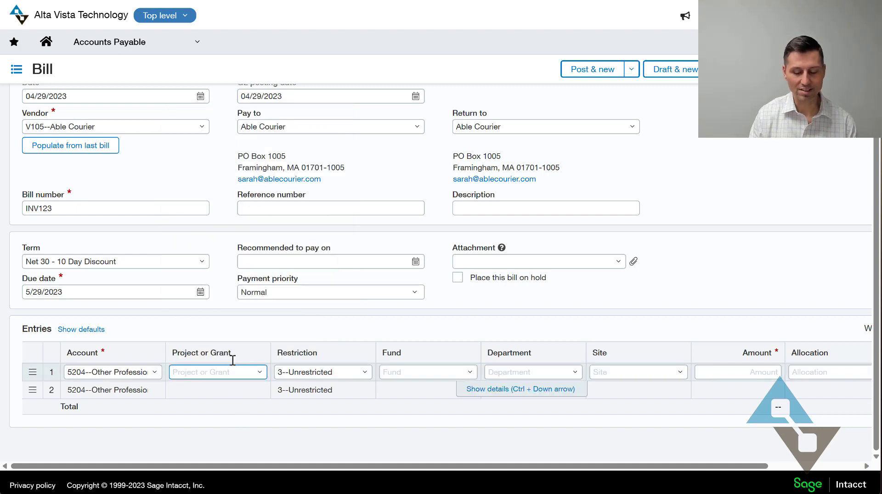
{"action": "type", "text": "O"}
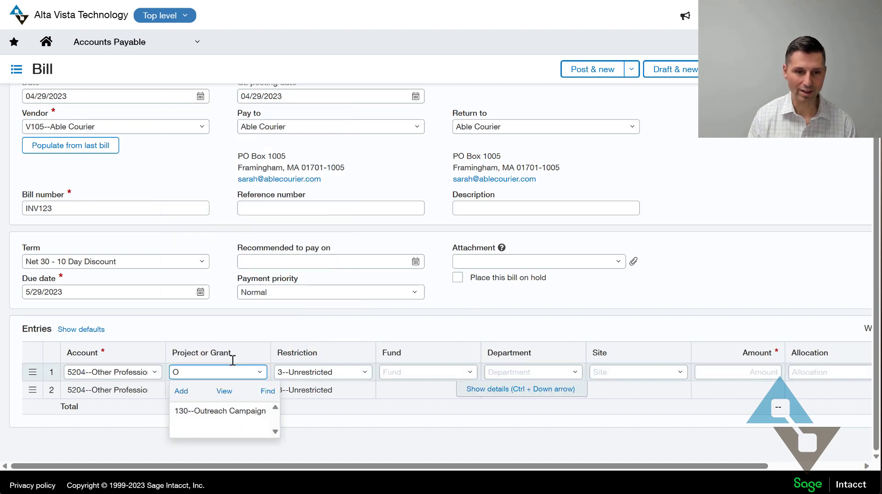
{"action": "key", "text": "Tab"}
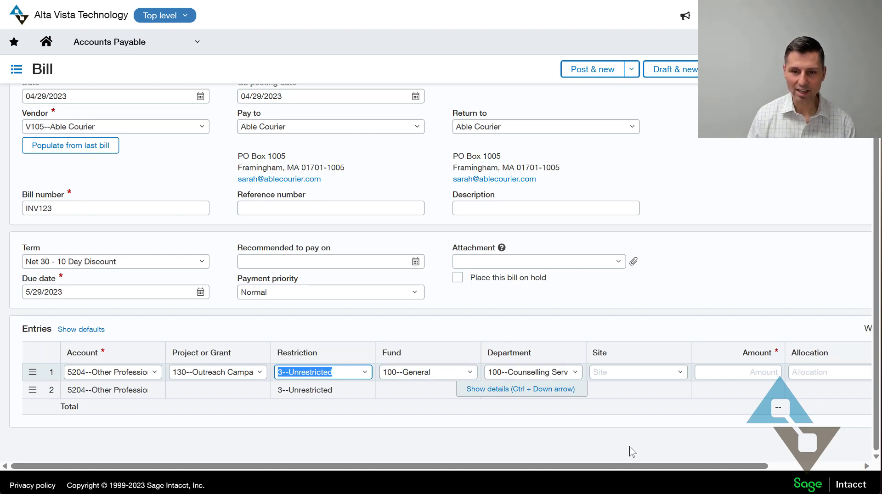
Set the first entry line's site to Main and its amount to 800.
{"action": "left_click", "coordinate": [680, 373]}
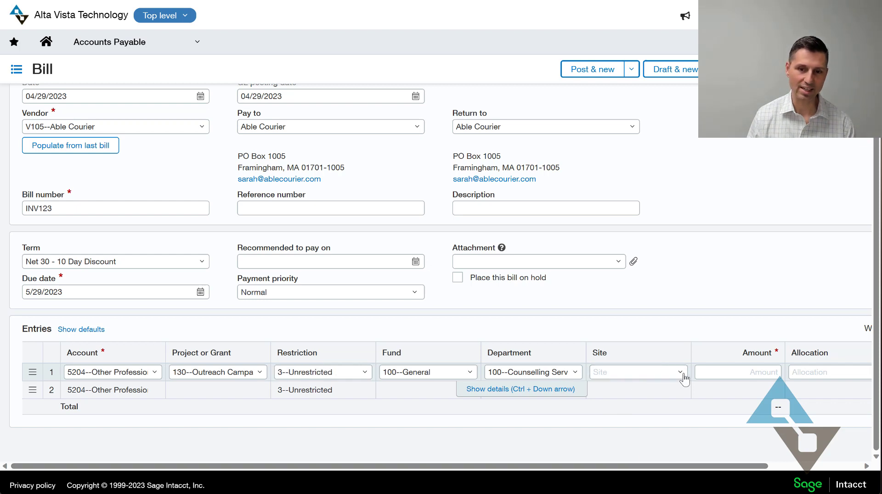
{"action": "left_click", "coordinate": [648, 284]}
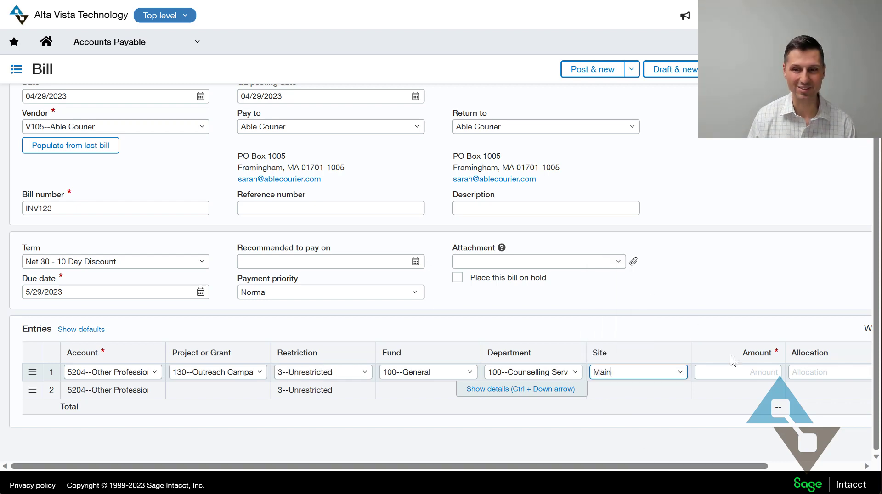
{"action": "left_click", "coordinate": [753, 371]}
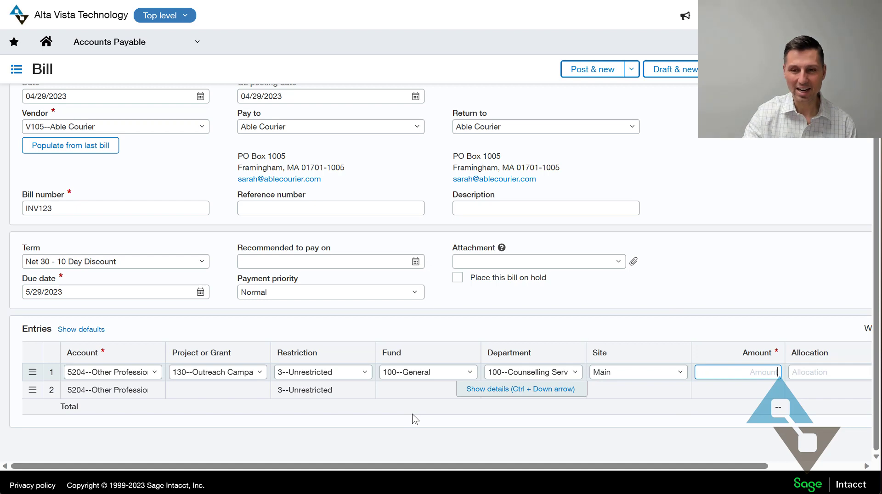
{"action": "type", "text": "800"}
{"action": "key", "text": "Tab"}
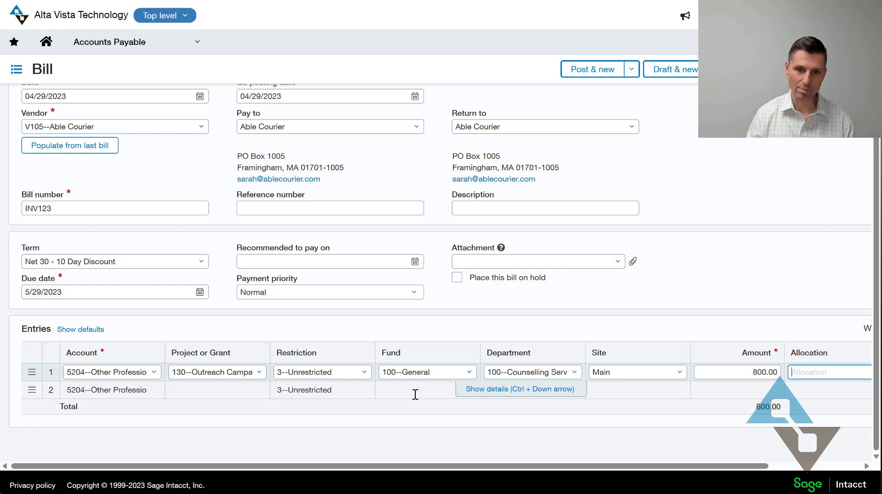
View the Outreach Campaign project record from the first entry line and examine the default dimensions in its additional information.
{"action": "left_click", "coordinate": [261, 375]}
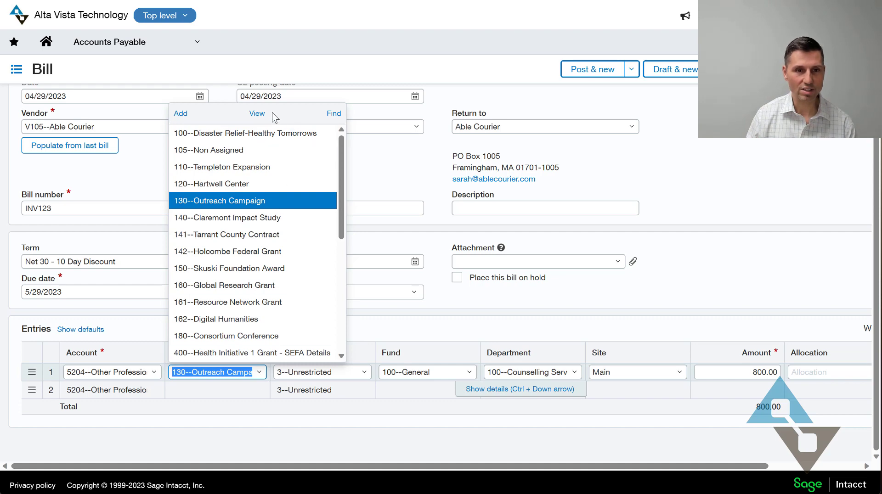
{"action": "left_click", "coordinate": [257, 114]}
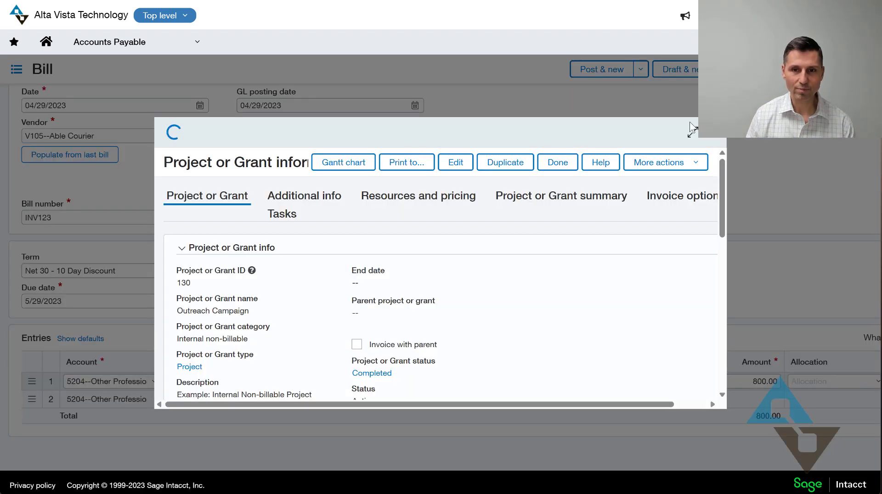
{"action": "left_click", "coordinate": [692, 132]}
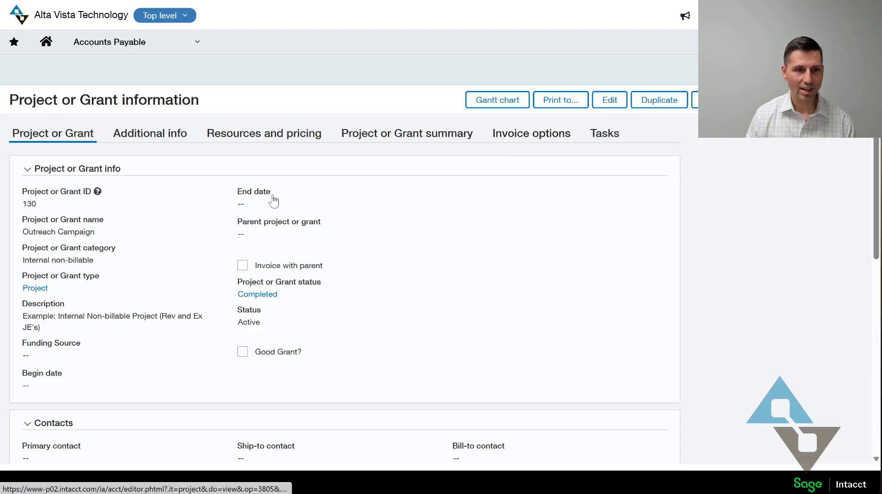
{"action": "left_click", "coordinate": [154, 133]}
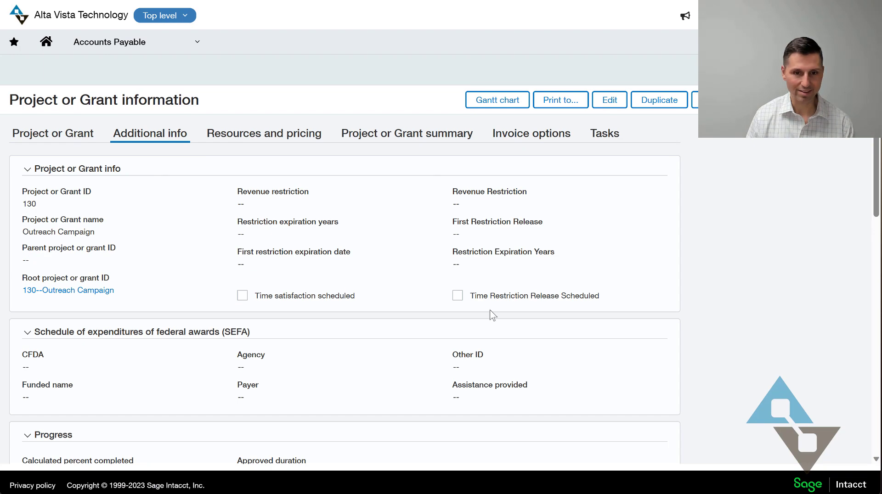
{"action": "scroll", "coordinate": [491, 314], "scroll_direction": "down", "scroll_amount": 5}
{"action": "scroll", "coordinate": [490, 311], "scroll_direction": "down", "scroll_amount": 8}
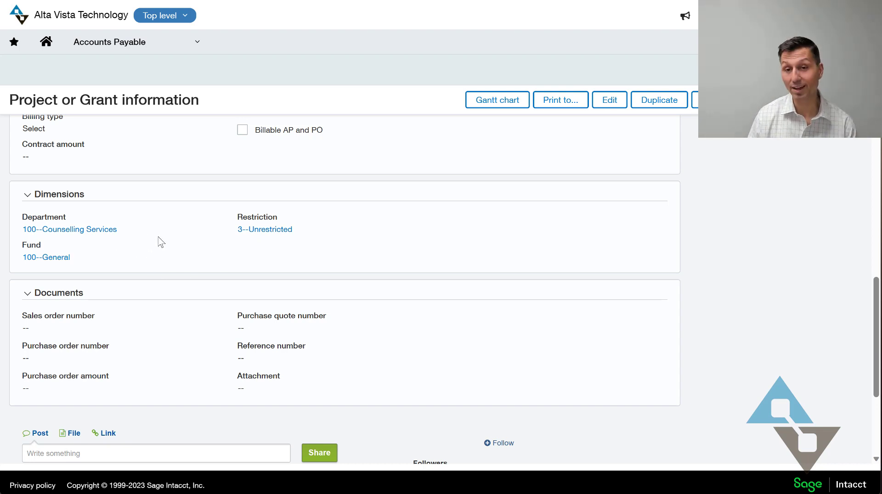
Close the project record and apply the Grant Split 60 40 allocation to the bill's first entry line.
{"action": "left_click", "coordinate": [710, 100]}
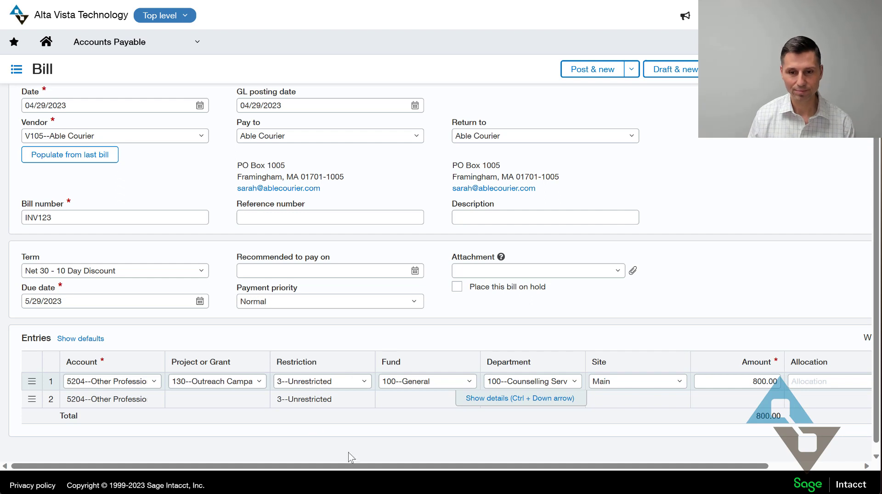
{"action": "left_click_drag", "start_coordinate": [579, 463], "coordinate": [647, 470]}
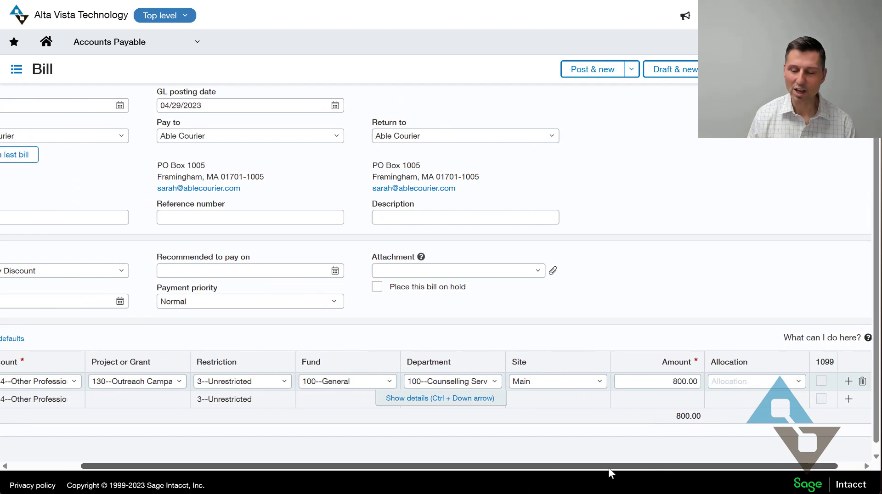
{"action": "left_click", "coordinate": [799, 381]}
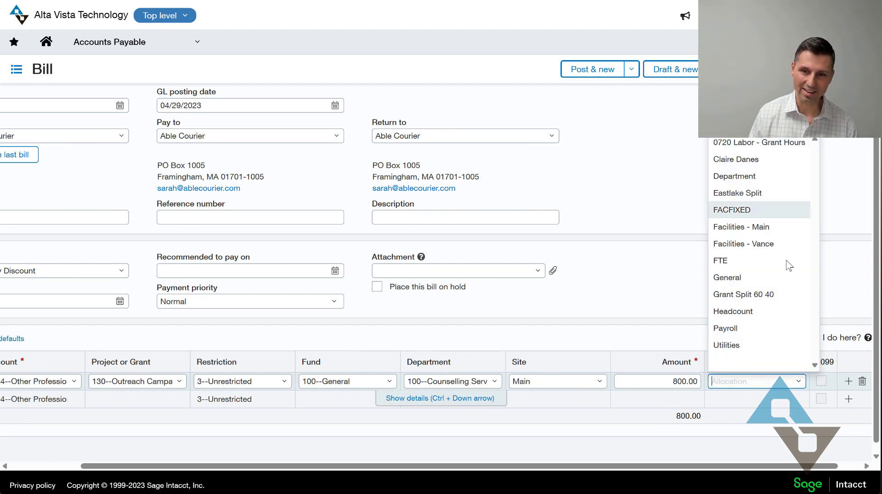
{"action": "left_click", "coordinate": [755, 295]}
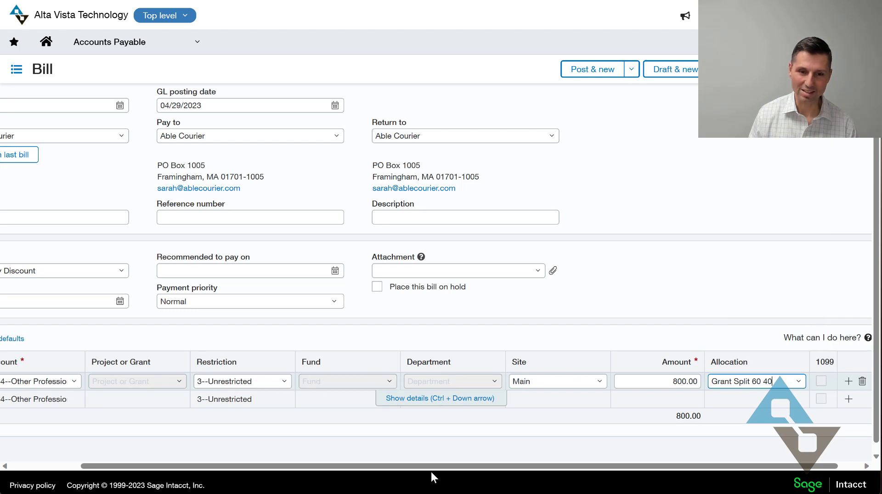
Show the first entry line's details, examine how its allocation splits the amount by fund, department and project, and hide the details.
{"action": "left_click_drag", "start_coordinate": [431, 463], "coordinate": [371, 464]}
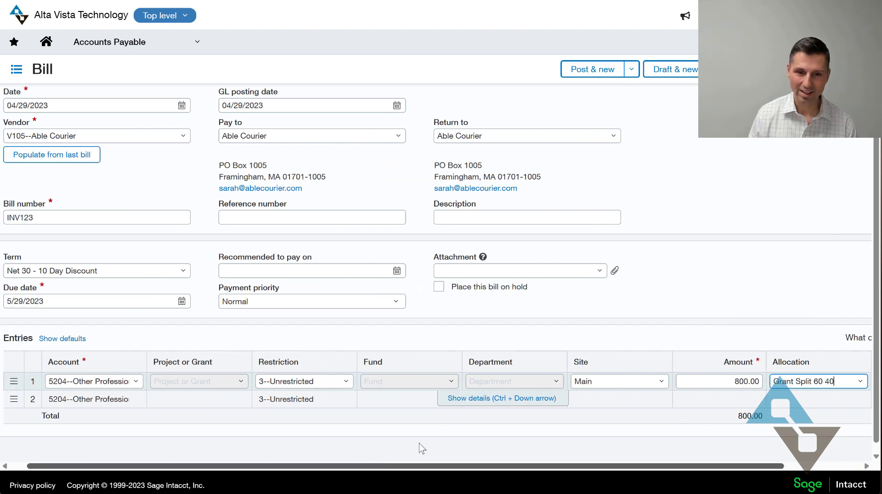
{"action": "left_click", "coordinate": [542, 399]}
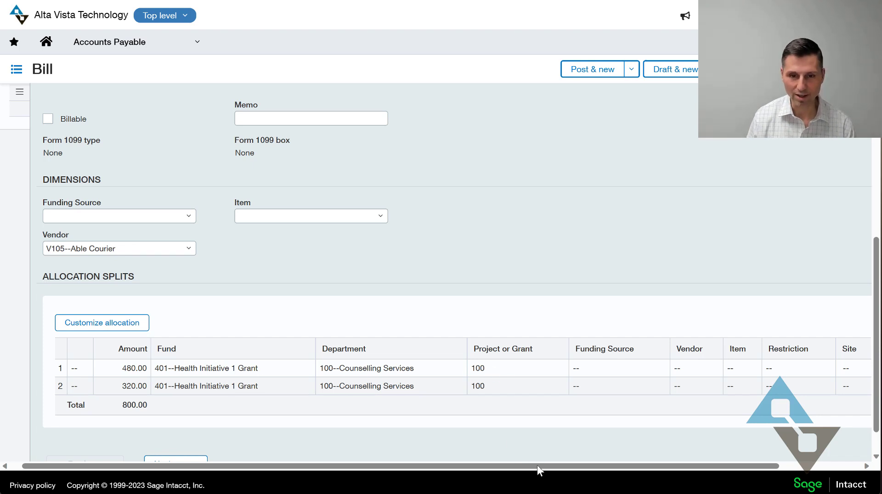
{"action": "left_click_drag", "start_coordinate": [564, 465], "coordinate": [525, 465]}
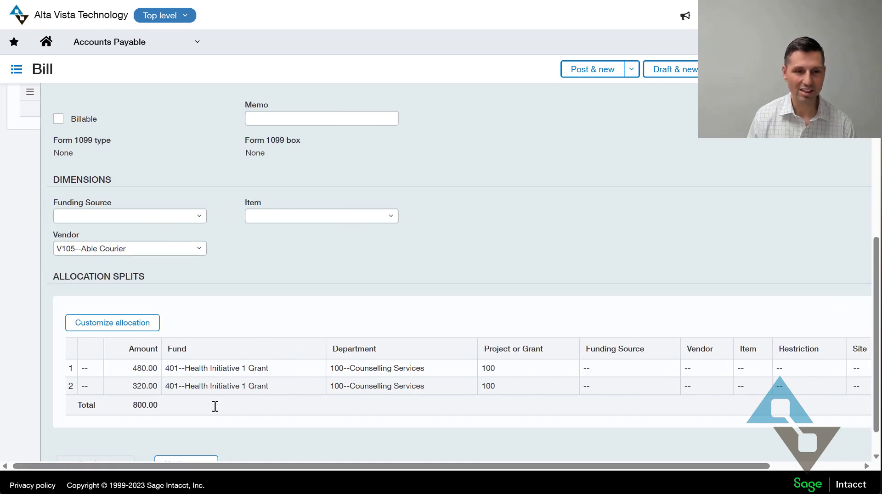
{"action": "scroll", "coordinate": [321, 328], "scroll_direction": "up", "scroll_amount": 6}
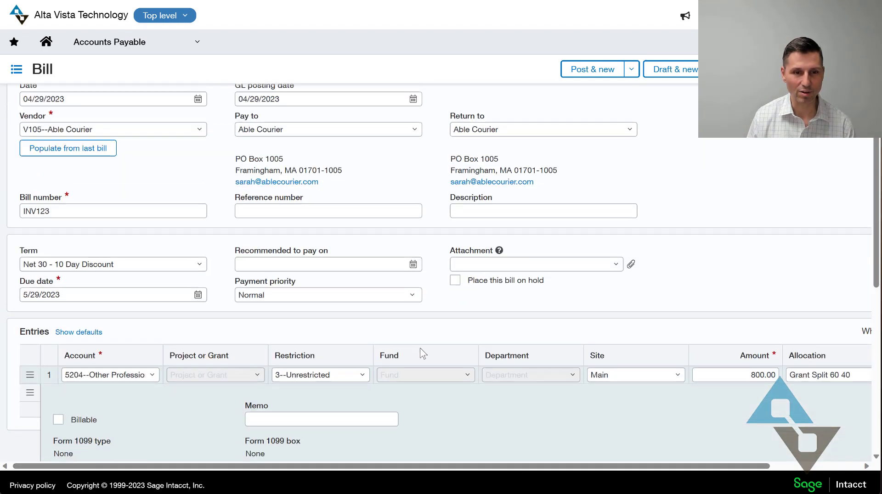
{"action": "scroll", "coordinate": [421, 350], "scroll_direction": "down", "scroll_amount": 6}
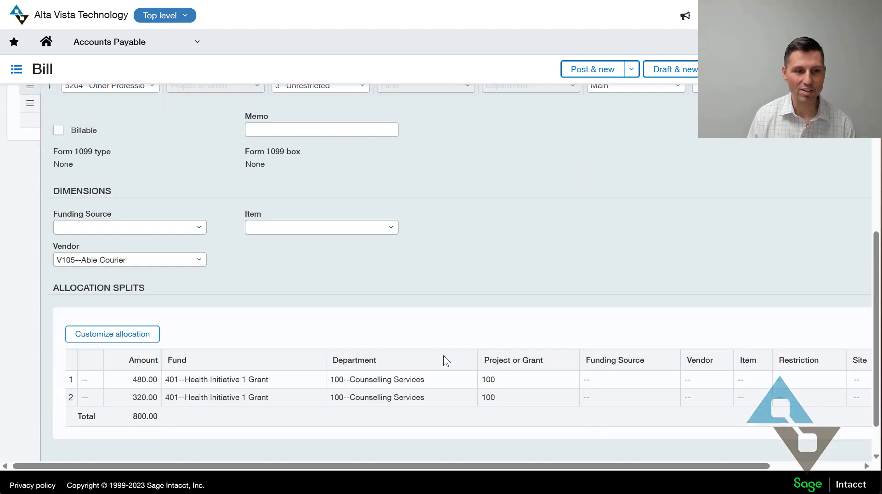
{"action": "scroll", "coordinate": [423, 337], "scroll_direction": "down", "scroll_amount": 1}
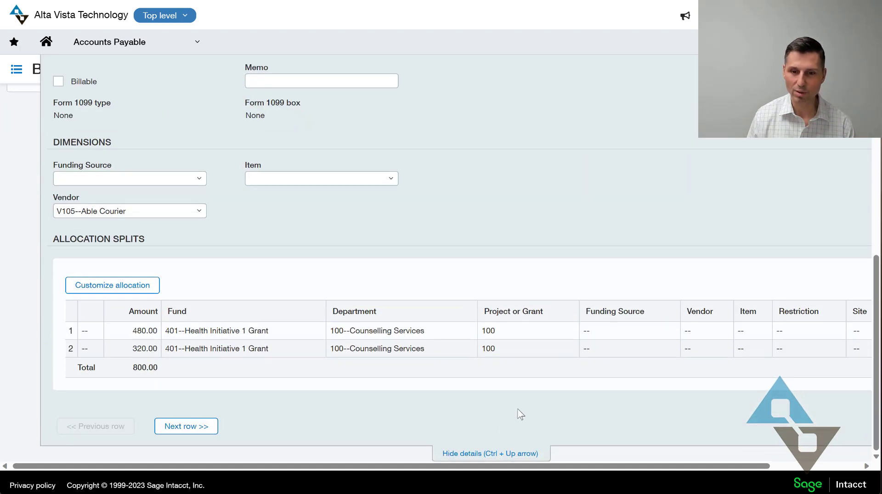
{"action": "left_click", "coordinate": [503, 455]}
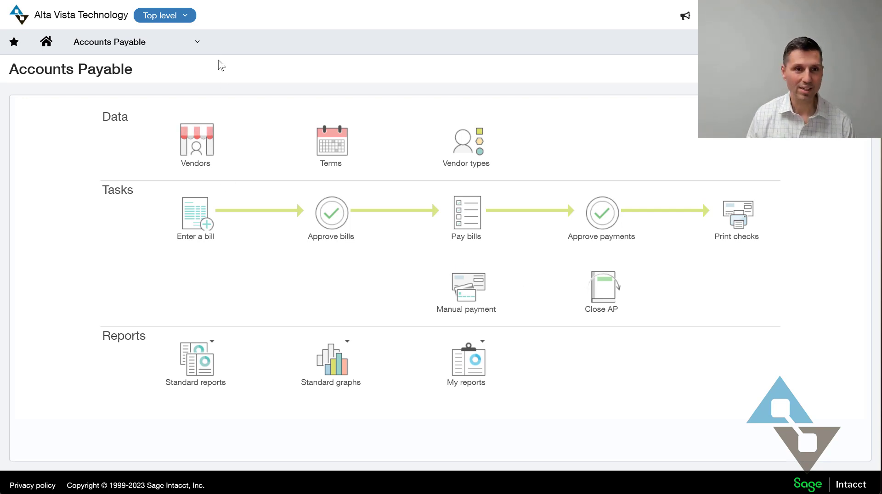
Open the list of account allocation definitions in the General Ledger setup.
{"action": "left_click", "coordinate": [197, 46]}
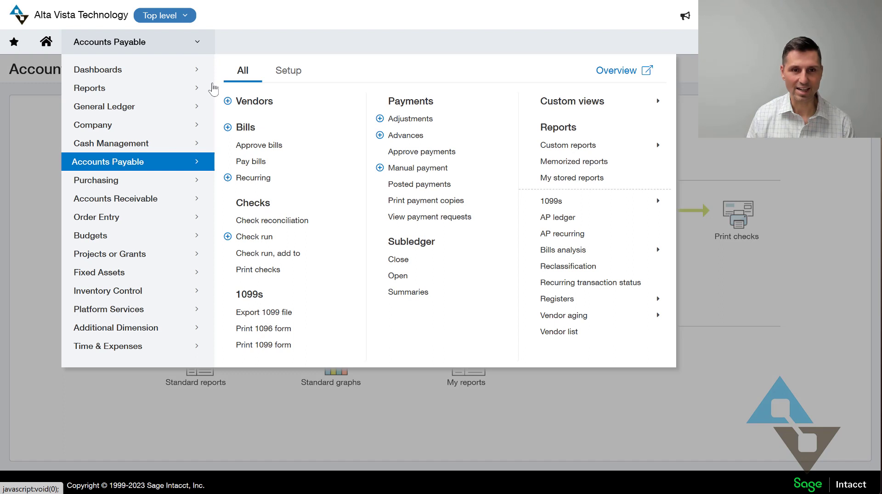
{"action": "left_click", "coordinate": [120, 112]}
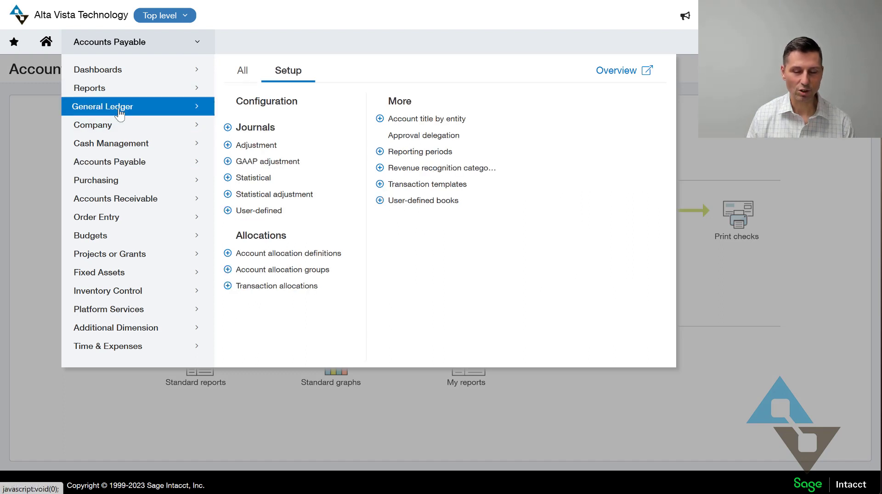
{"action": "left_click", "coordinate": [241, 71]}
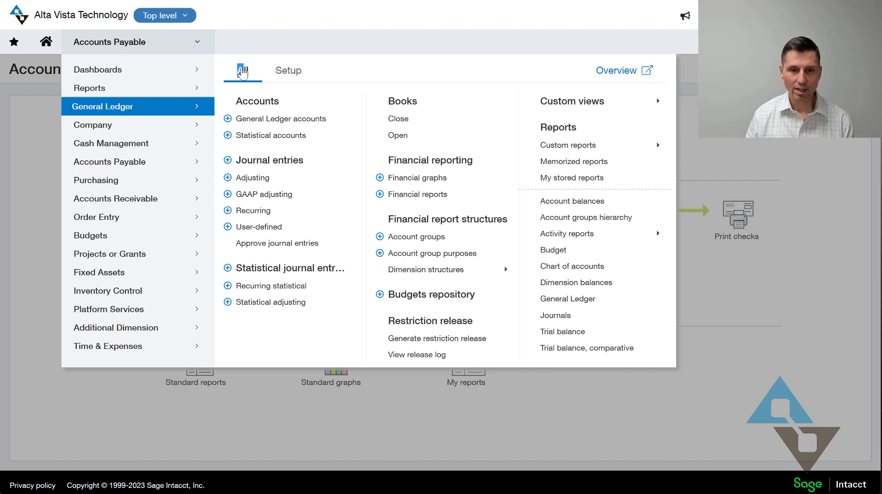
{"action": "left_click", "coordinate": [352, 72]}
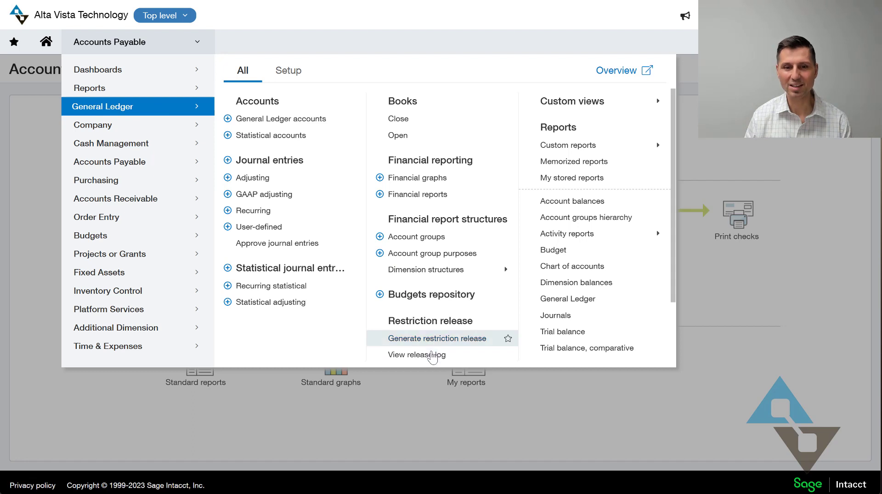
{"action": "left_click", "coordinate": [290, 74]}
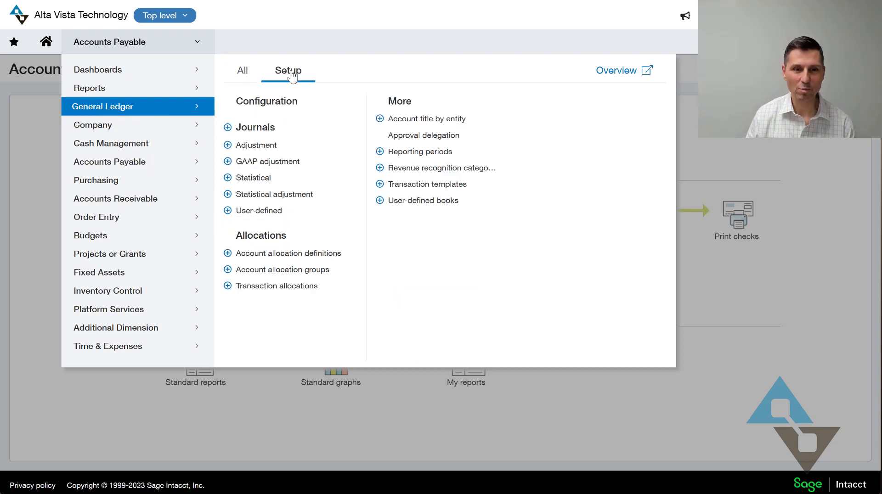
{"action": "left_click", "coordinate": [302, 254]}
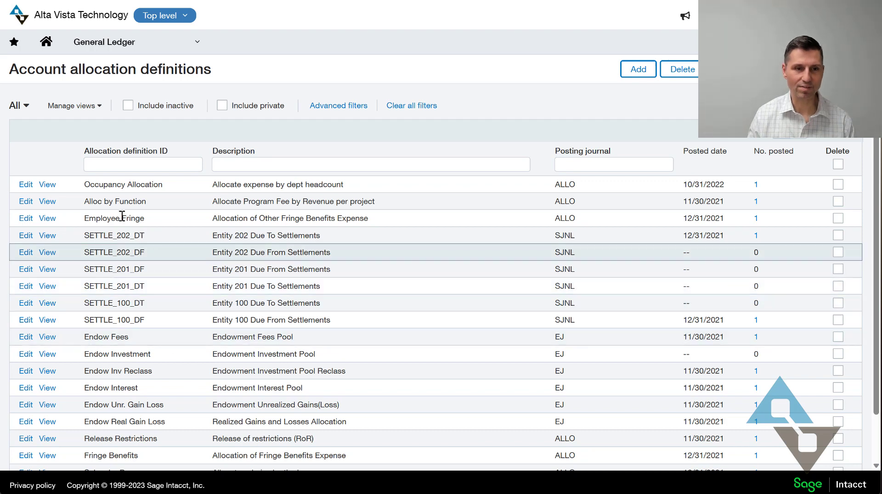
Filter the account allocation definitions by the definition ID ENDOW.
{"action": "left_click", "coordinate": [142, 167]}
{"action": "type", "text": "E"}
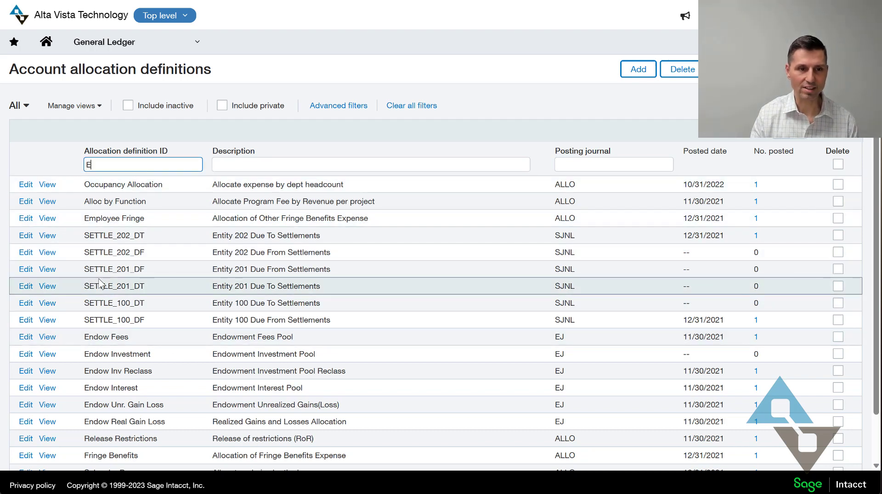
{"action": "type", "text": "NDOW"}
{"action": "key", "text": "Return"}
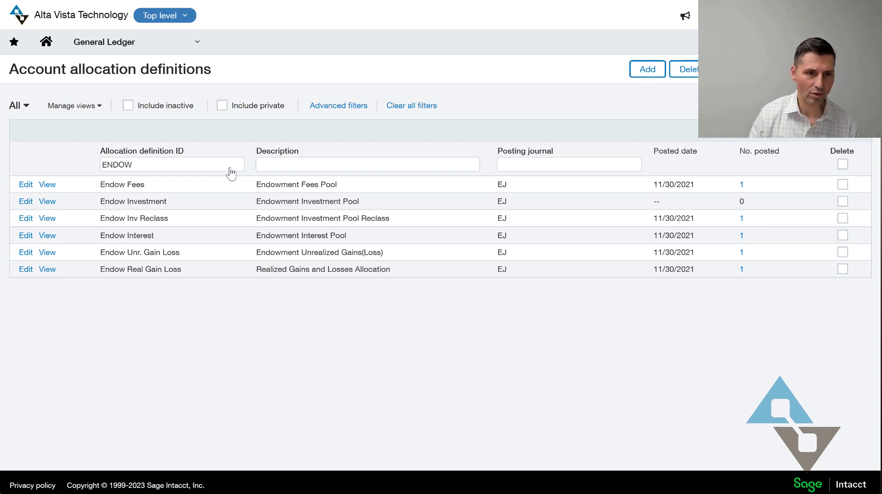
View the Endow Fees allocation definition and examine the allocation focus values in its dimension treatment.
{"action": "left_click", "coordinate": [48, 184]}
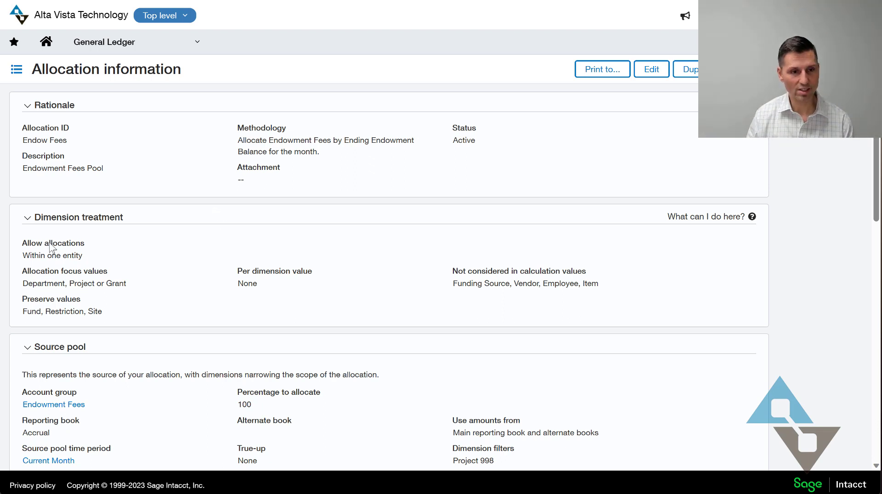
{"action": "left_click_drag", "start_coordinate": [36, 276], "coordinate": [22, 240]}
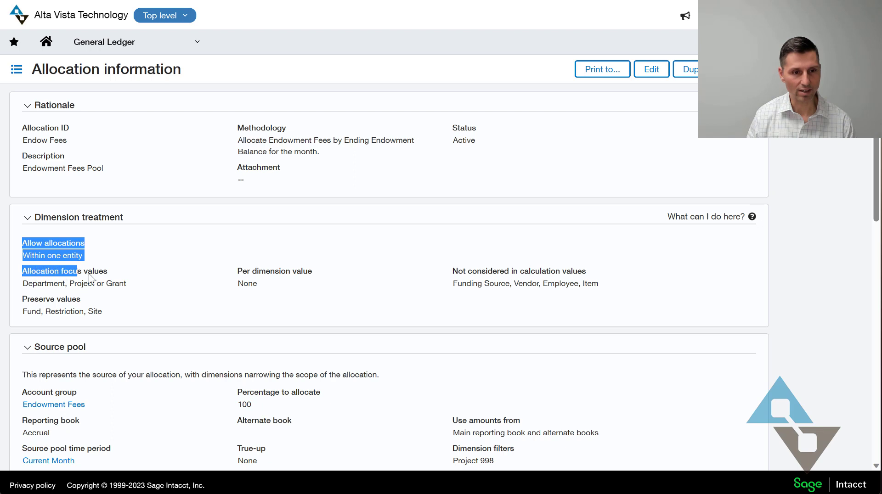
{"action": "left_click", "coordinate": [105, 279]}
{"action": "left_click_drag", "start_coordinate": [44, 272], "coordinate": [116, 277]}
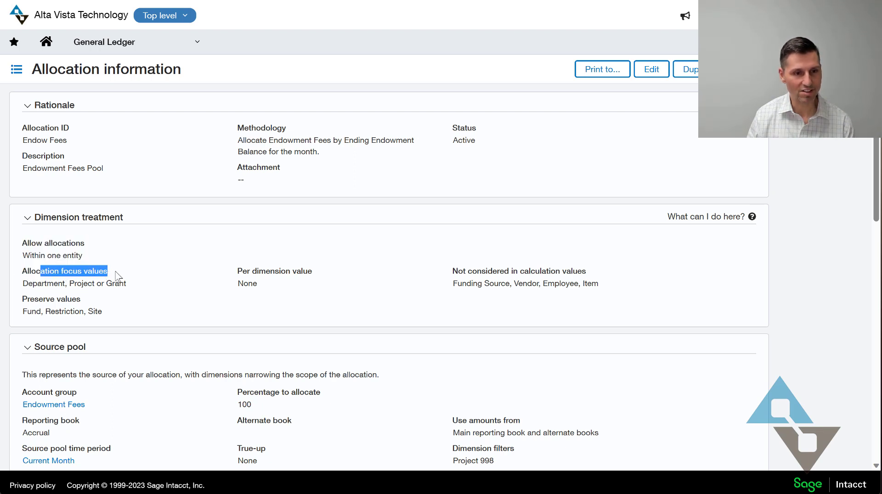
{"action": "left_click", "coordinate": [34, 283]}
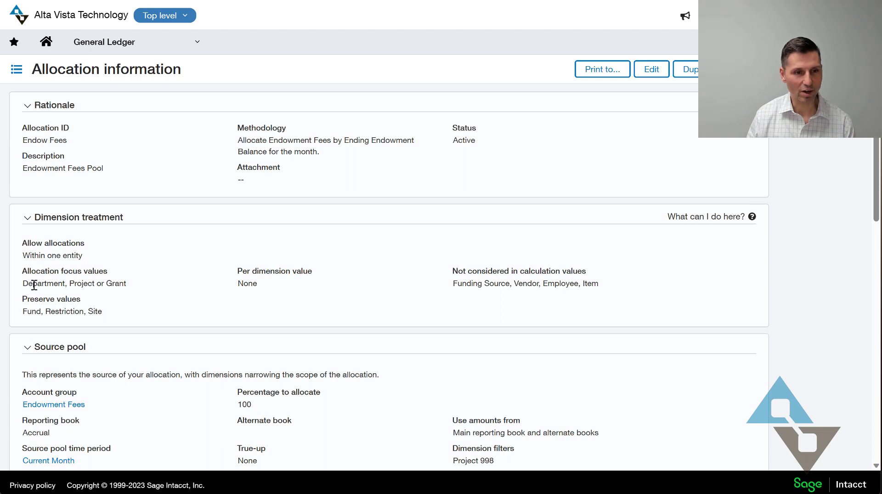
{"action": "left_click_drag", "start_coordinate": [27, 283], "coordinate": [128, 284]}
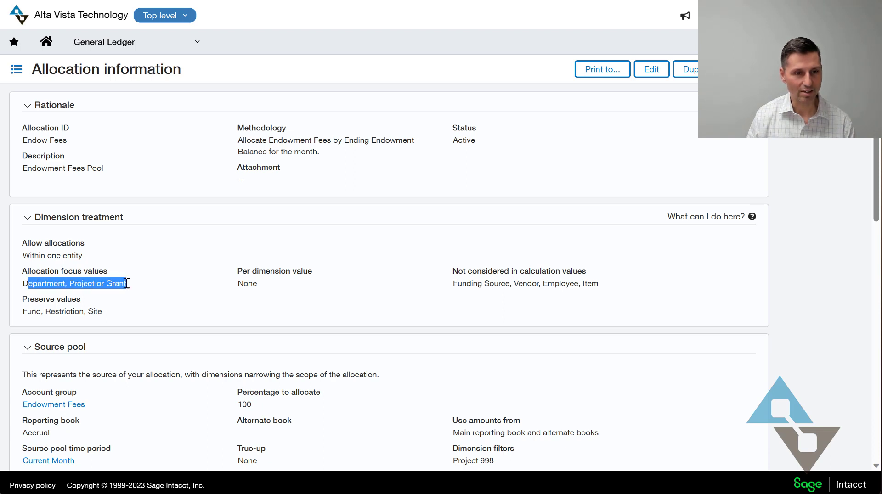
{"action": "left_click", "coordinate": [128, 284]}
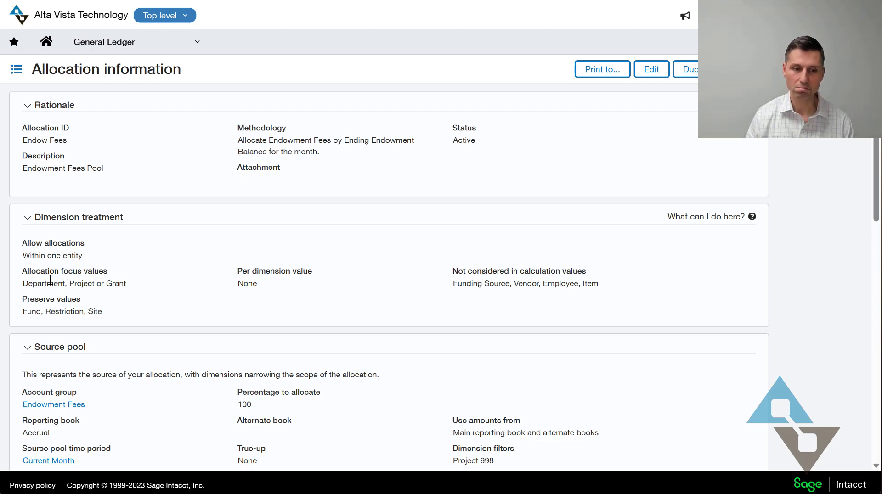
View the Endowment Fees account group used by the source pool, examine its member accounts, and close it.
{"action": "scroll", "coordinate": [287, 317], "scroll_direction": "down", "scroll_amount": 3}
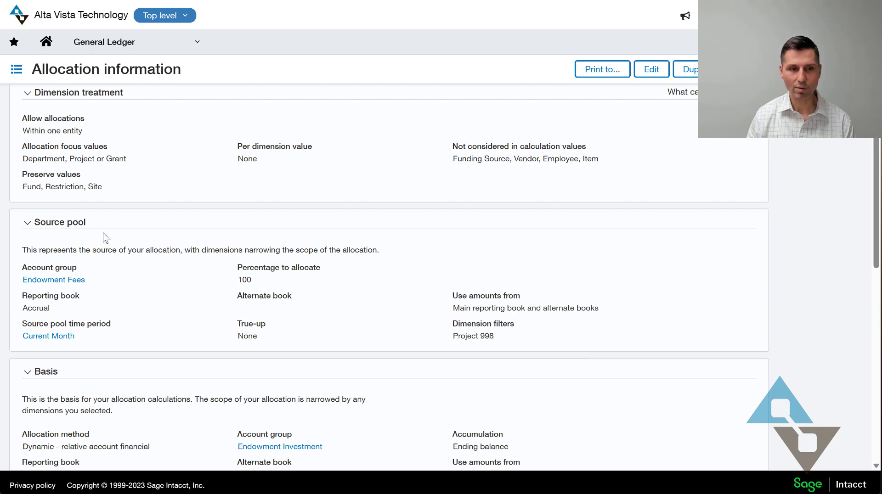
{"action": "left_click", "coordinate": [51, 281]}
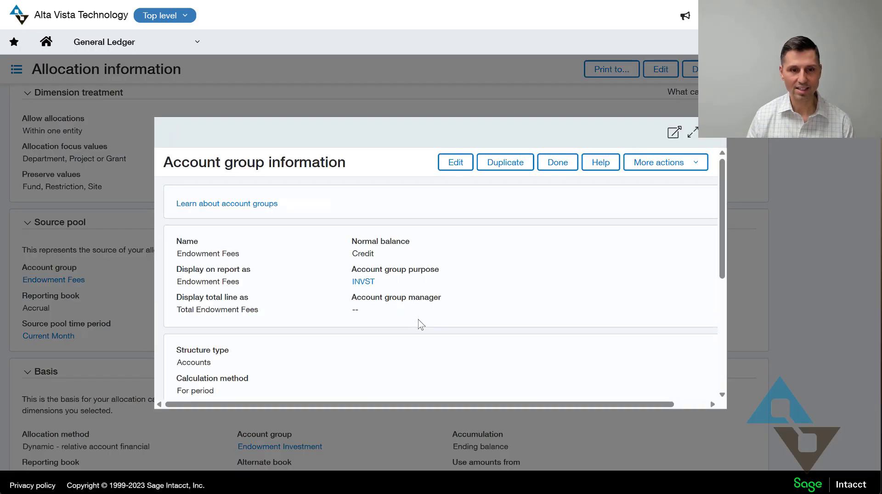
{"action": "scroll", "coordinate": [418, 326], "scroll_direction": "down", "scroll_amount": 3}
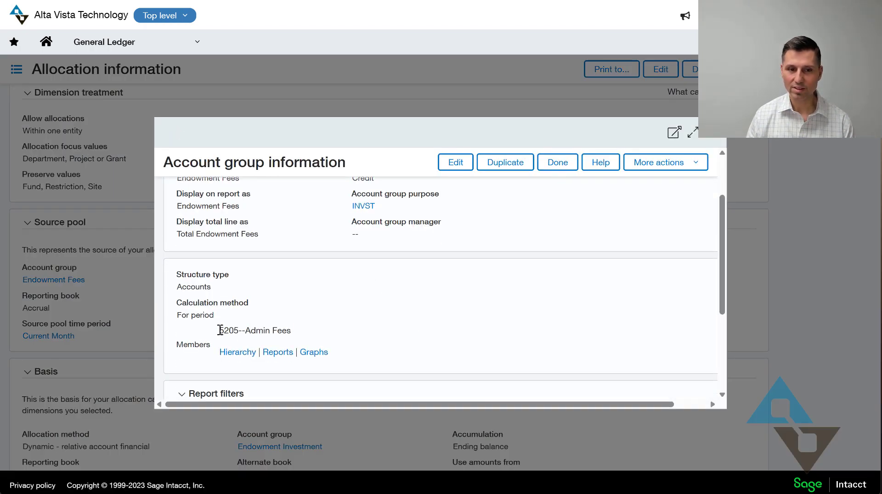
{"action": "left_click_drag", "start_coordinate": [219, 331], "coordinate": [304, 335]}
{"action": "left_click", "coordinate": [346, 335]}
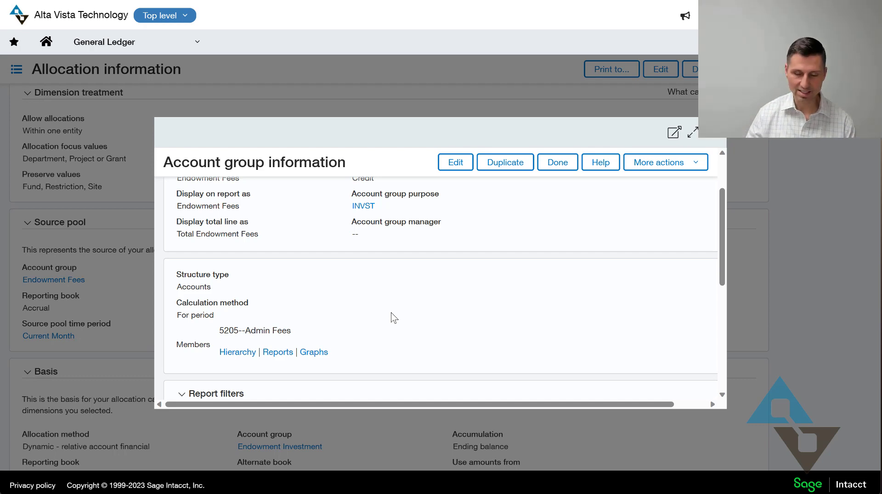
{"action": "left_click", "coordinate": [562, 163]}
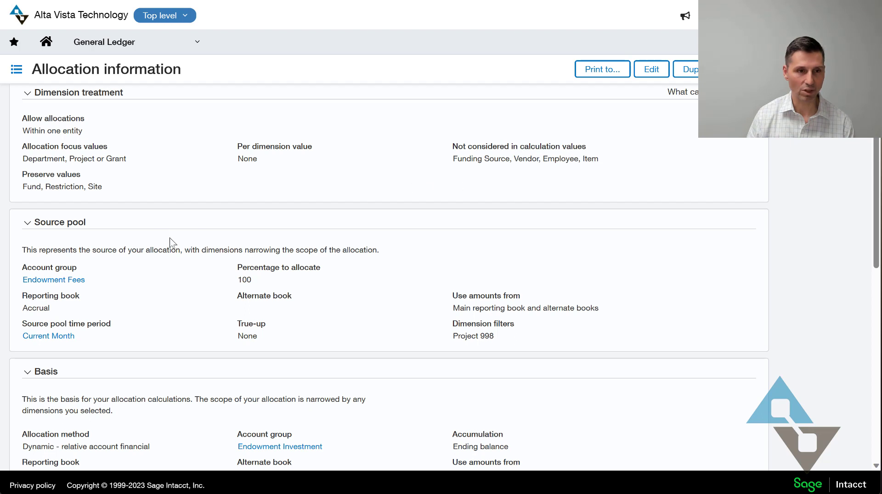
Collapse the dimension treatment and source pool sections, examine the members of the basis's Endowment Investment account group, and close it.
{"action": "left_click", "coordinate": [28, 92]}
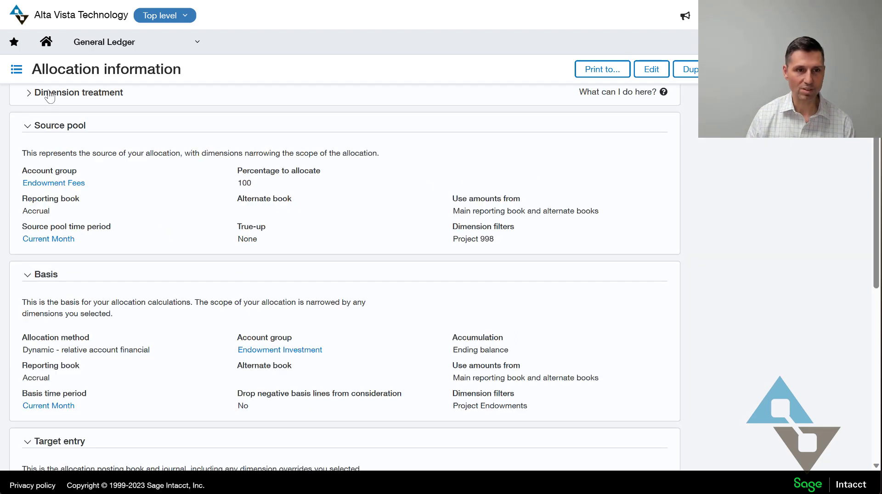
{"action": "left_click", "coordinate": [27, 125]}
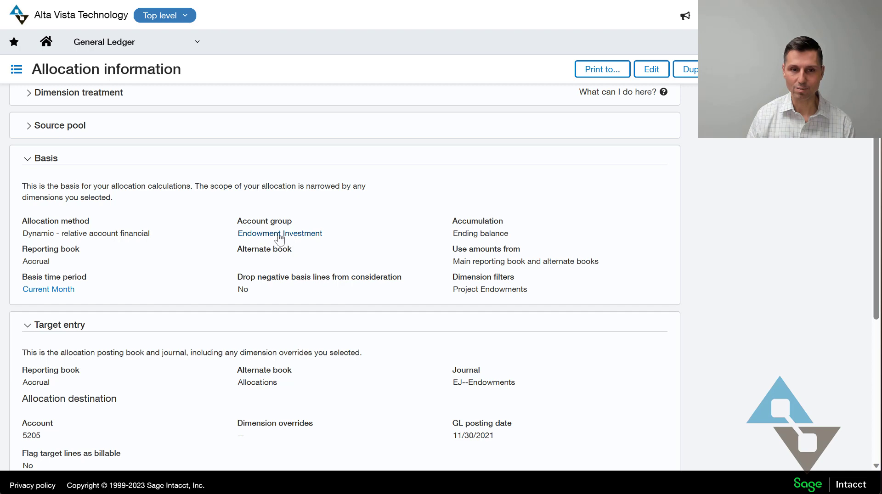
{"action": "left_click", "coordinate": [303, 236]}
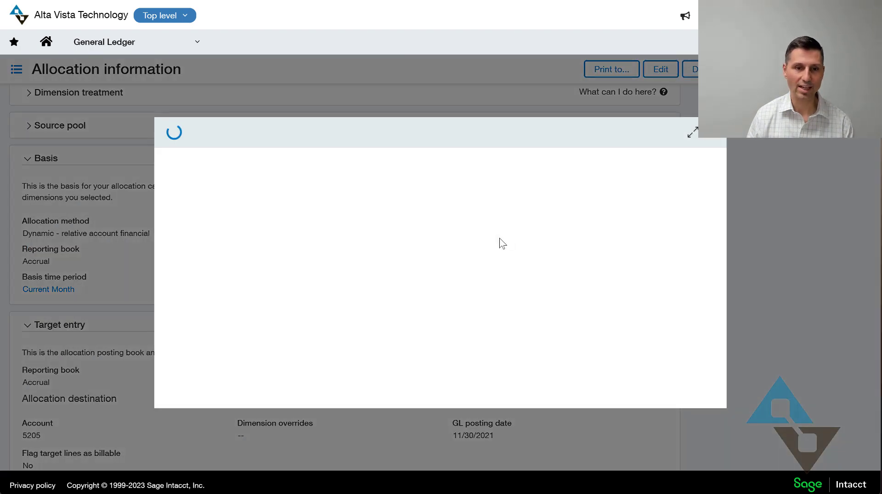
{"action": "scroll", "coordinate": [524, 261], "scroll_direction": "down", "scroll_amount": 3}
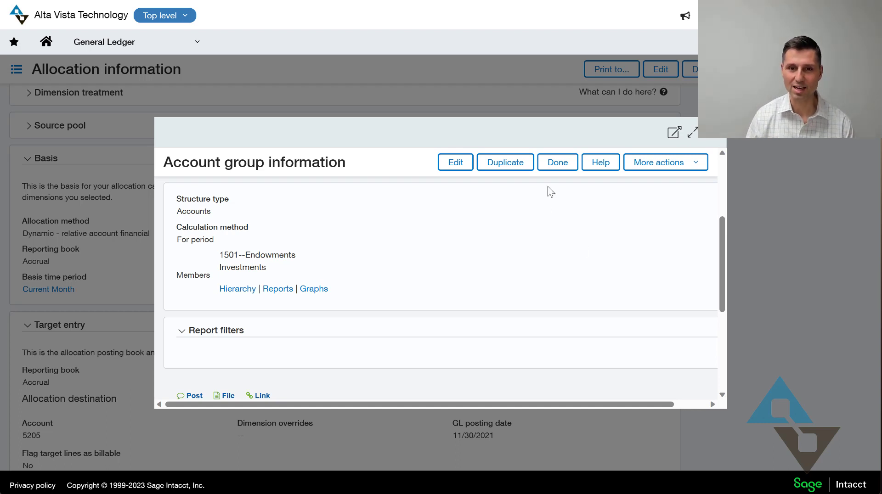
{"action": "left_click", "coordinate": [557, 162]}
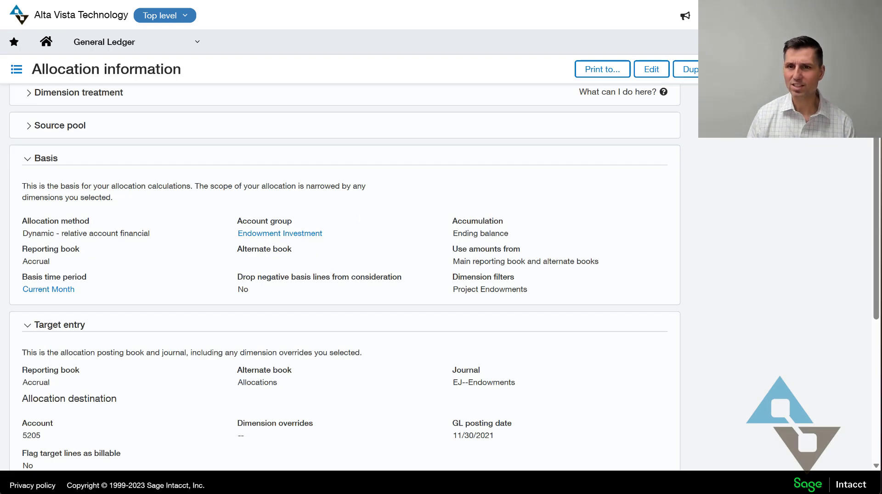
Close the Endow Fees definition and view the journal entry posted by that allocation to examine its debit and credit lines.
{"action": "left_click", "coordinate": [753, 68]}
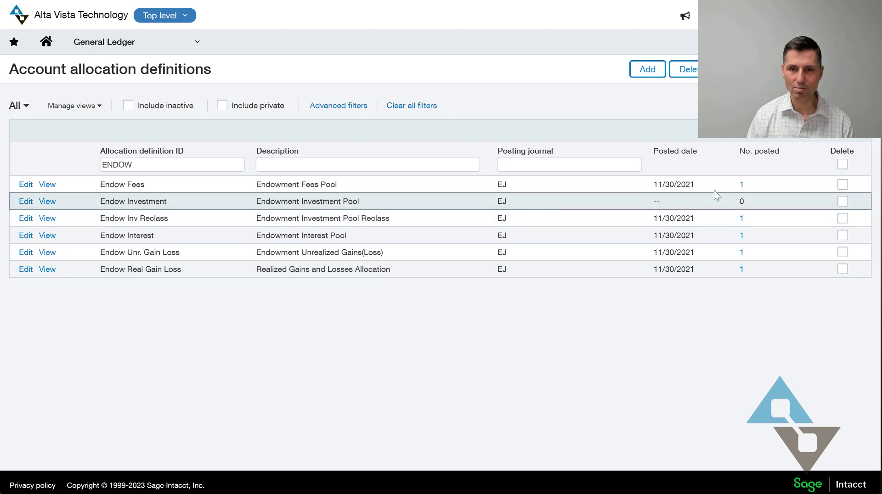
{"action": "left_click", "coordinate": [742, 184]}
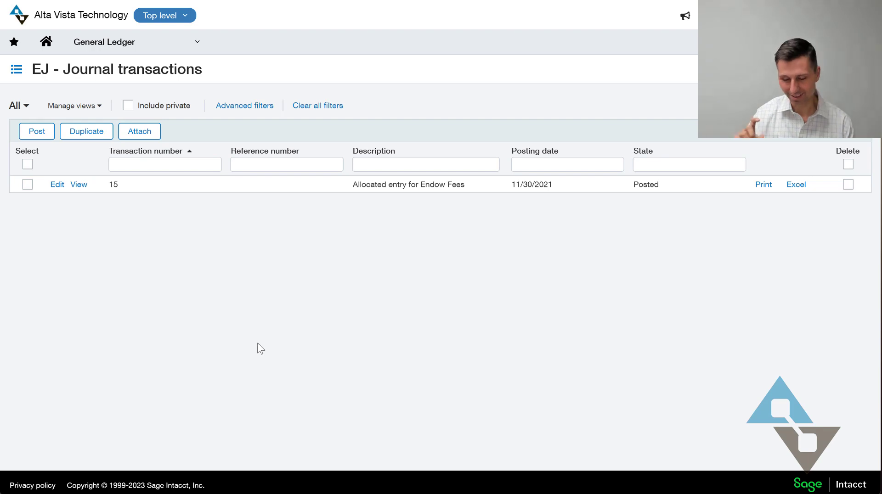
{"action": "left_click", "coordinate": [80, 184]}
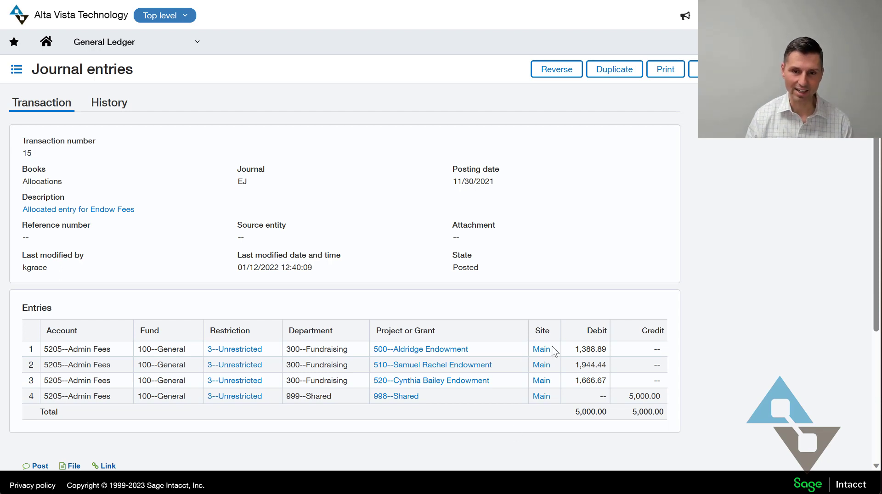
Open the allocation snapshot from the Endow Fees journal entry, examine the target entry's dynamic split calculation, and close the calculation.
{"action": "left_click", "coordinate": [69, 210]}
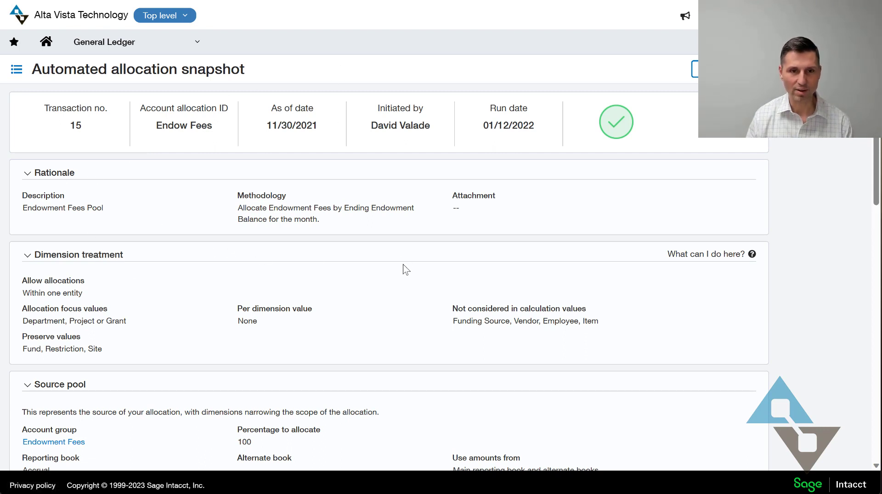
{"action": "scroll", "coordinate": [232, 310], "scroll_direction": "down", "scroll_amount": 4}
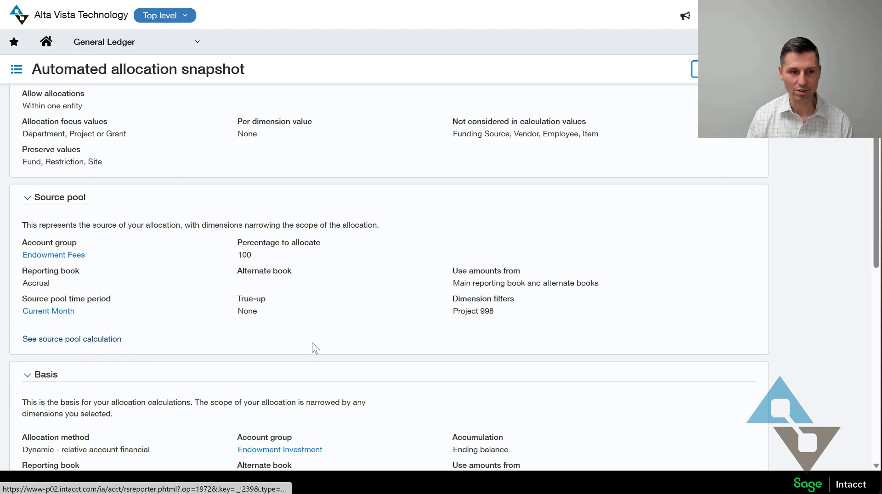
{"action": "scroll", "coordinate": [313, 348], "scroll_direction": "down", "scroll_amount": 3}
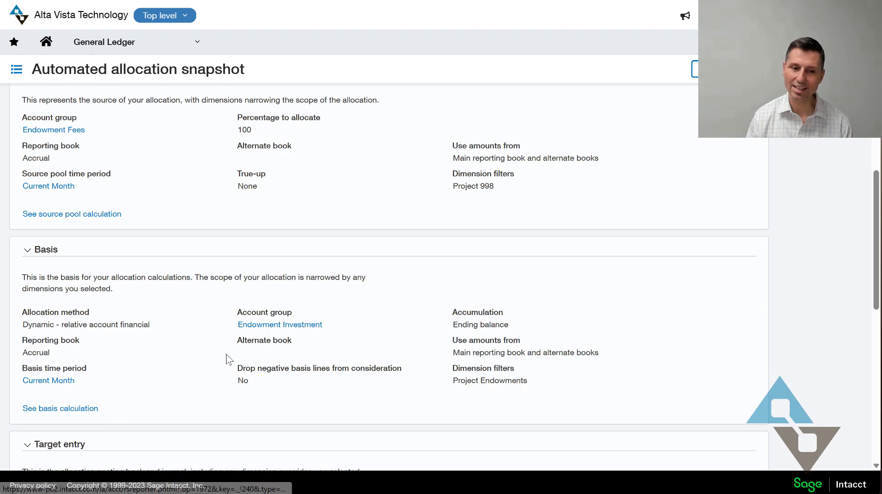
{"action": "scroll", "coordinate": [243, 366], "scroll_direction": "down", "scroll_amount": 7}
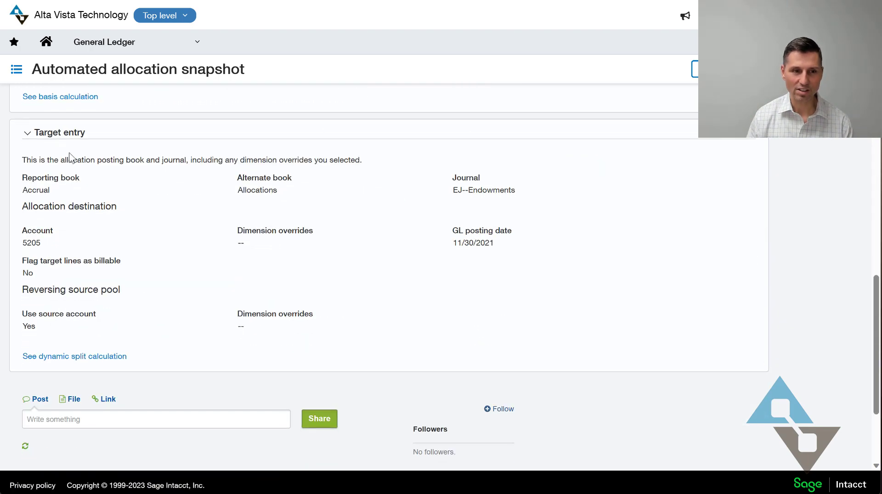
{"action": "left_click", "coordinate": [70, 357]}
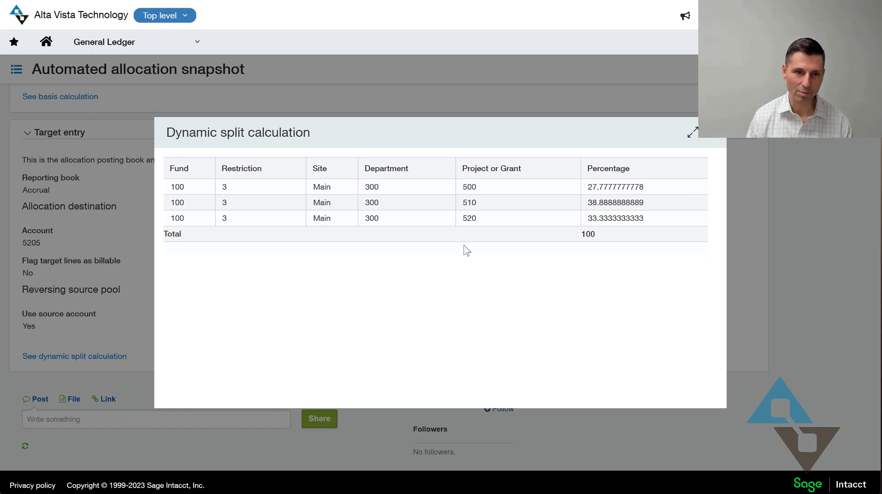
{"action": "left_click", "coordinate": [711, 136]}
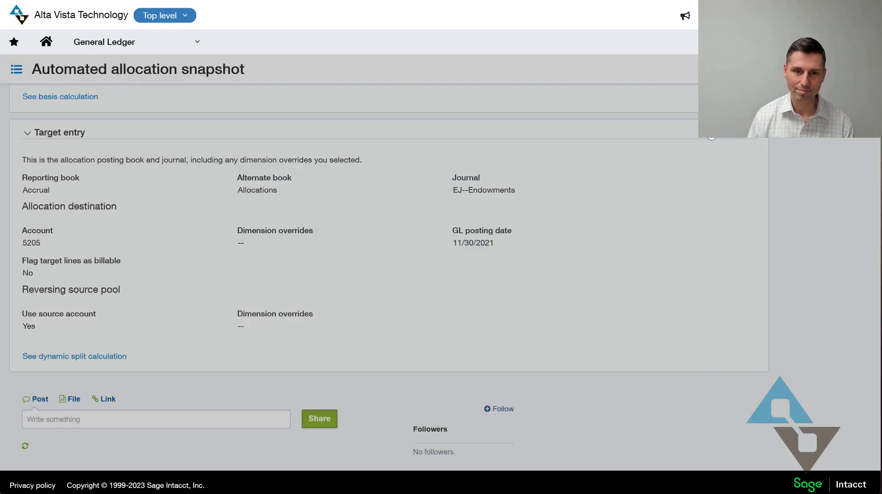
Open the snapshot's basis calculation in Excel, examine the balances by project or grant, and close basis_89.xls without saving.
{"action": "scroll", "coordinate": [212, 262], "scroll_direction": "up", "scroll_amount": 5}
{"action": "scroll", "coordinate": [81, 284], "scroll_direction": "up", "scroll_amount": 1}
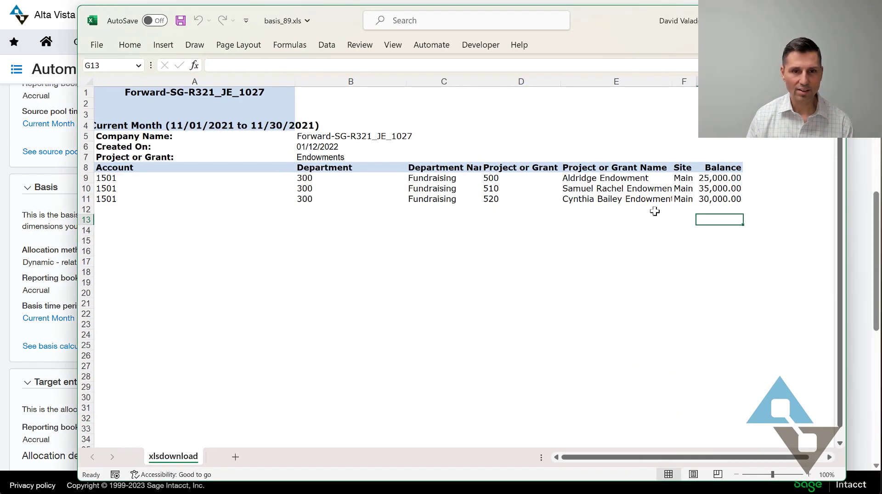
{"action": "left_click", "coordinate": [633, 179]}
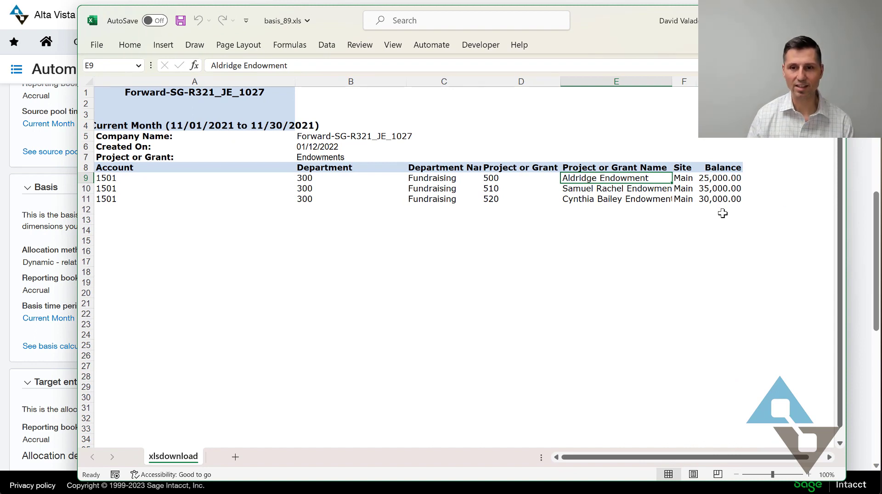
{"action": "left_click_drag", "start_coordinate": [720, 179], "coordinate": [722, 202]}
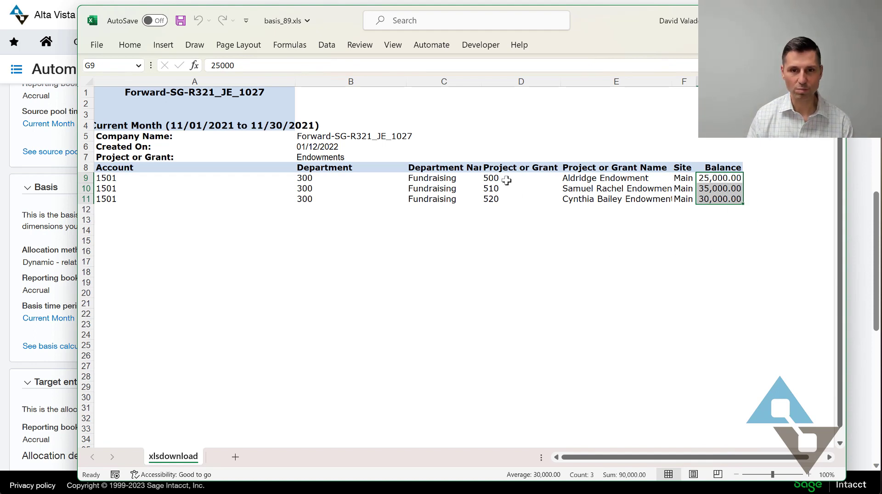
{"action": "left_click_drag", "start_coordinate": [507, 178], "coordinate": [662, 199]}
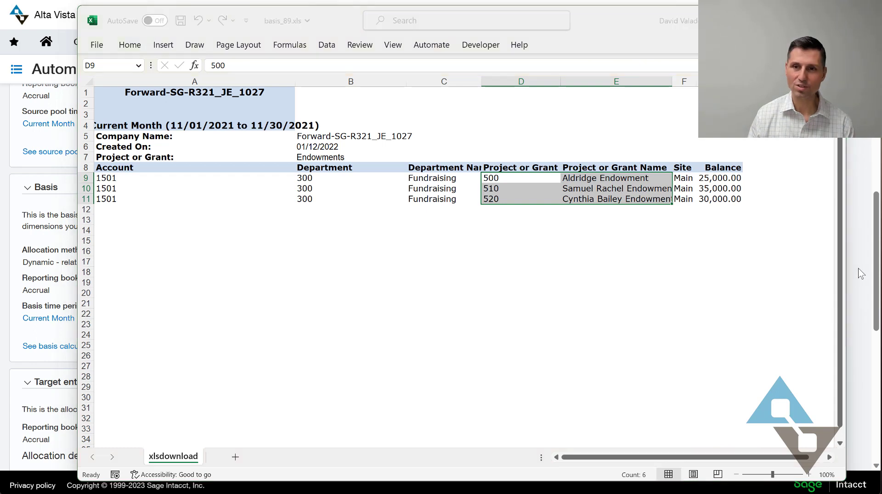
{"action": "key", "text": "ctrl+w"}
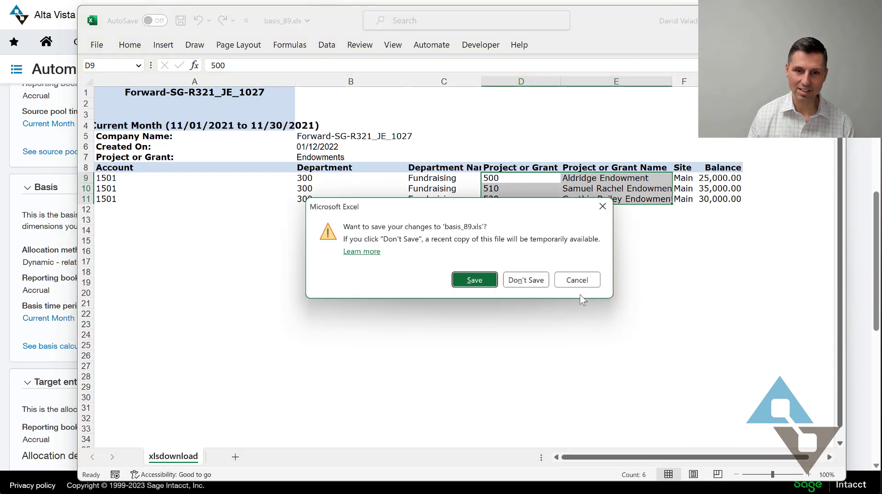
{"action": "left_click", "coordinate": [531, 282]}
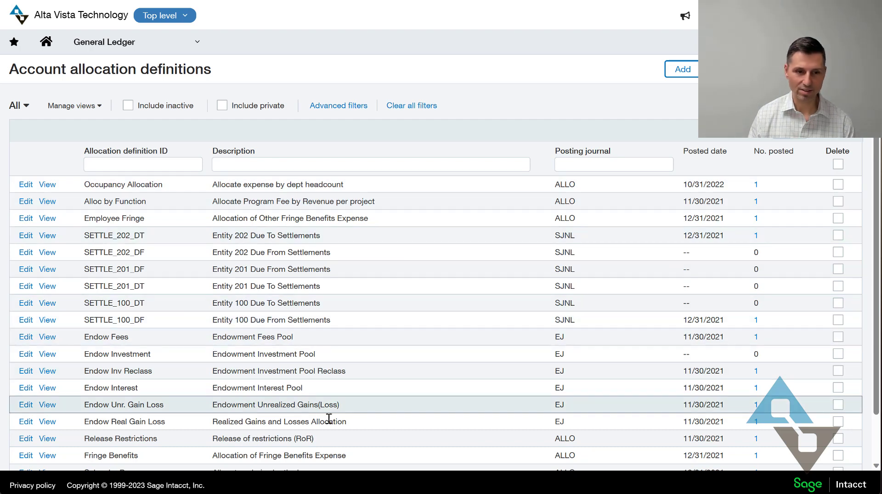
Examine the full list of account allocation definitions, from Occupancy Allocation through Ind. de minimis.
{"action": "scroll", "coordinate": [334, 420], "scroll_direction": "down", "scroll_amount": 2}
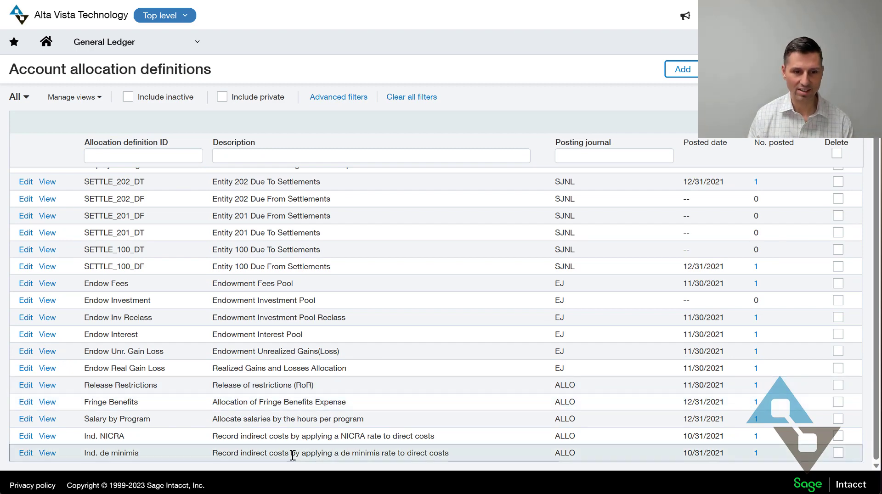
{"action": "scroll", "coordinate": [309, 350], "scroll_direction": "up", "scroll_amount": 1}
{"action": "scroll", "coordinate": [310, 350], "scroll_direction": "up", "scroll_amount": 3}
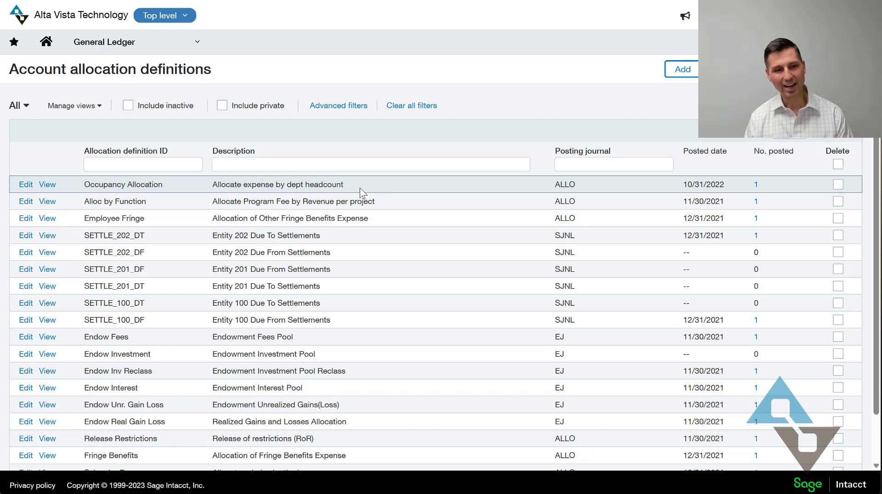
Open the Financial reports list and examine the installable reports in its QuickStart library, then return to the list.
{"action": "left_click", "coordinate": [191, 51]}
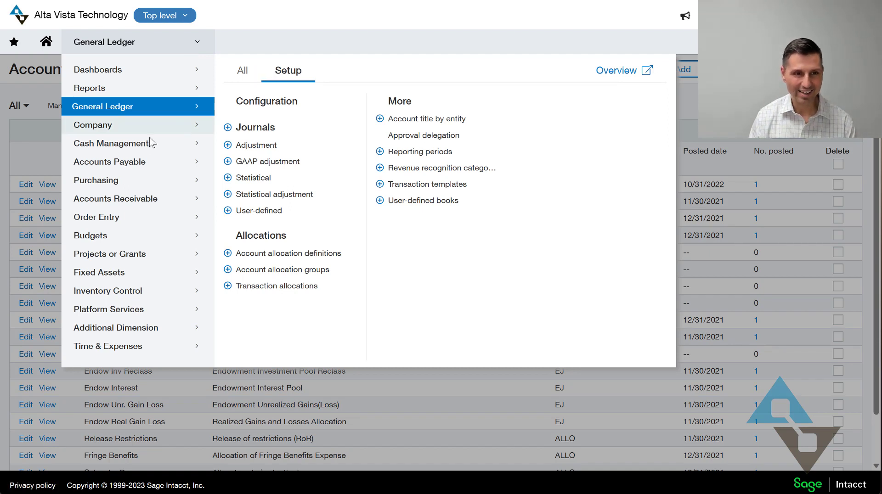
{"action": "left_click", "coordinate": [130, 88]}
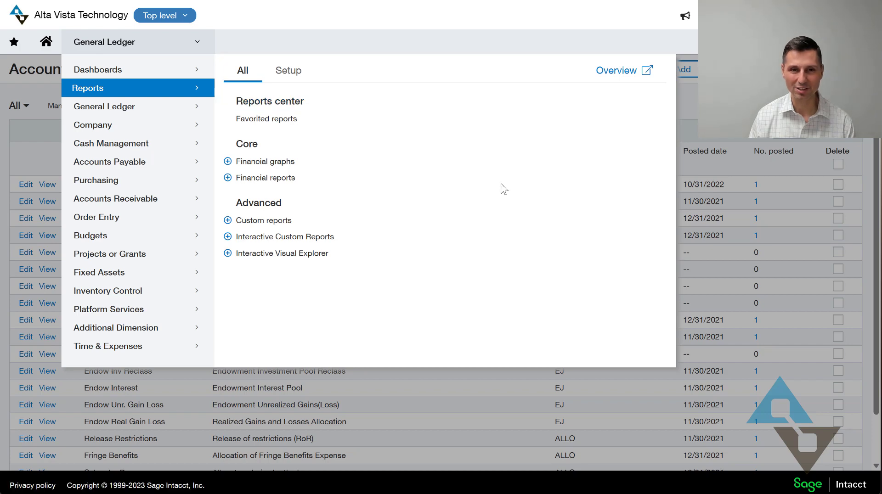
{"action": "left_click", "coordinate": [254, 181]}
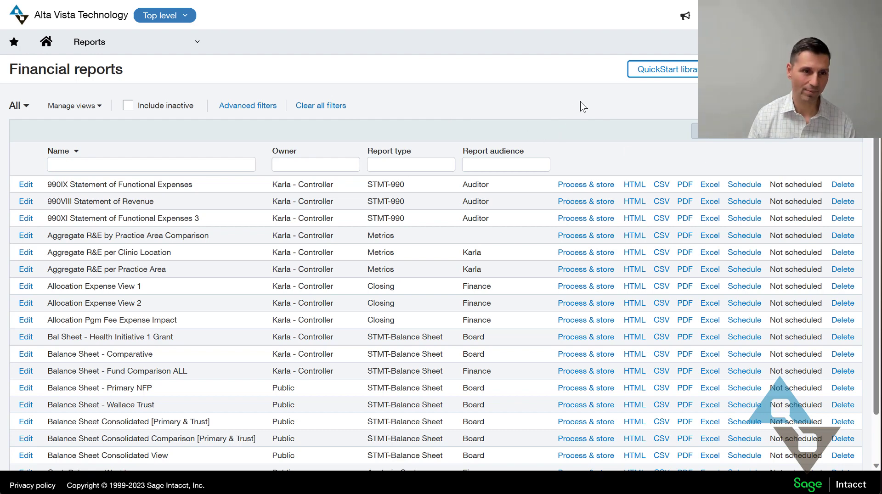
{"action": "left_click", "coordinate": [678, 76]}
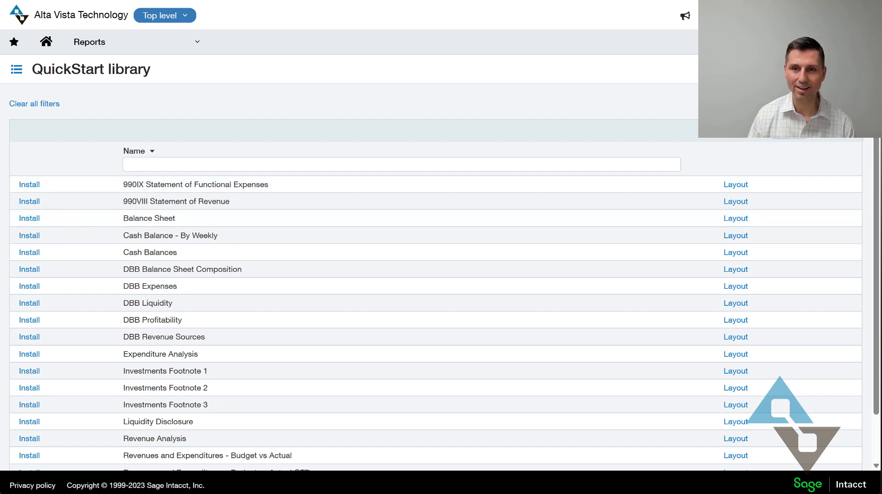
{"action": "left_click", "coordinate": [423, 236]}
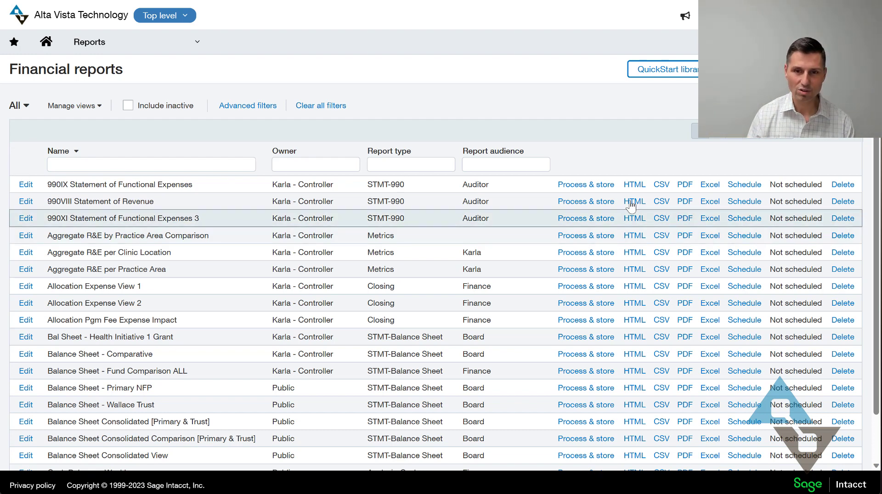
Run the 990VIII Statement of Revenue report as HTML and drill into the Tuition Fees amount under Total Revenue.
{"action": "left_click", "coordinate": [634, 202]}
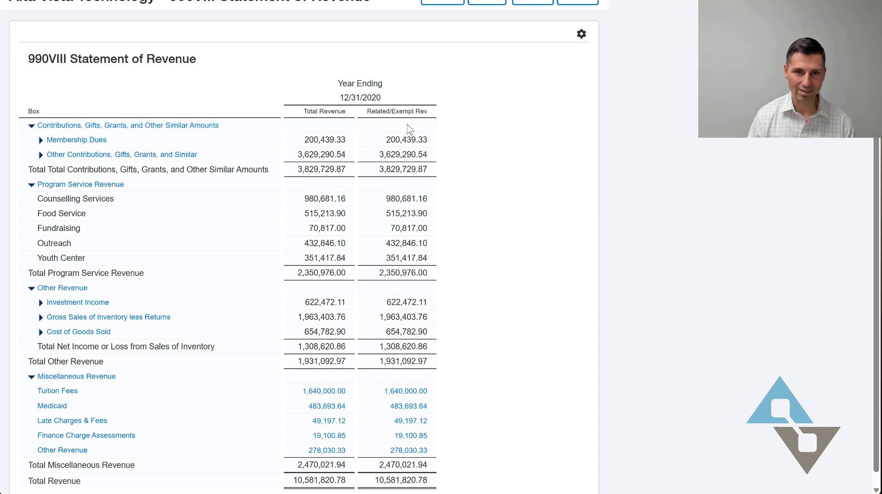
{"action": "scroll", "coordinate": [422, 278], "scroll_direction": "down", "scroll_amount": 1}
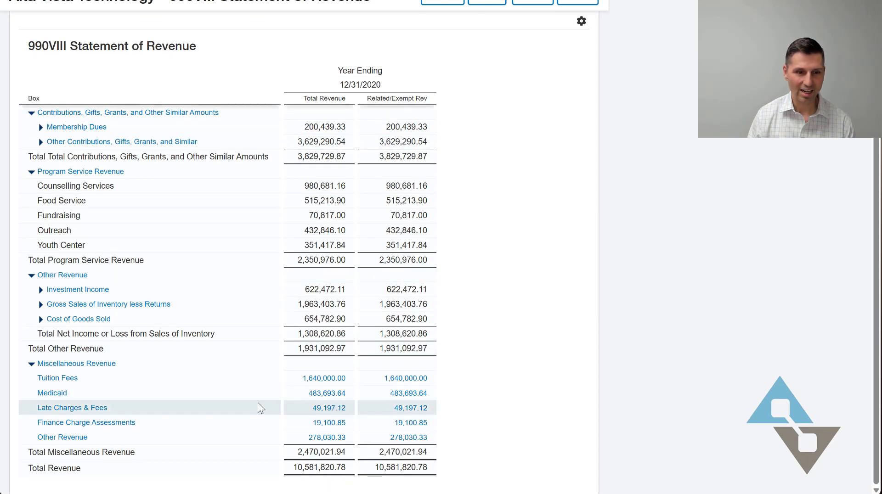
{"action": "left_click", "coordinate": [326, 379]}
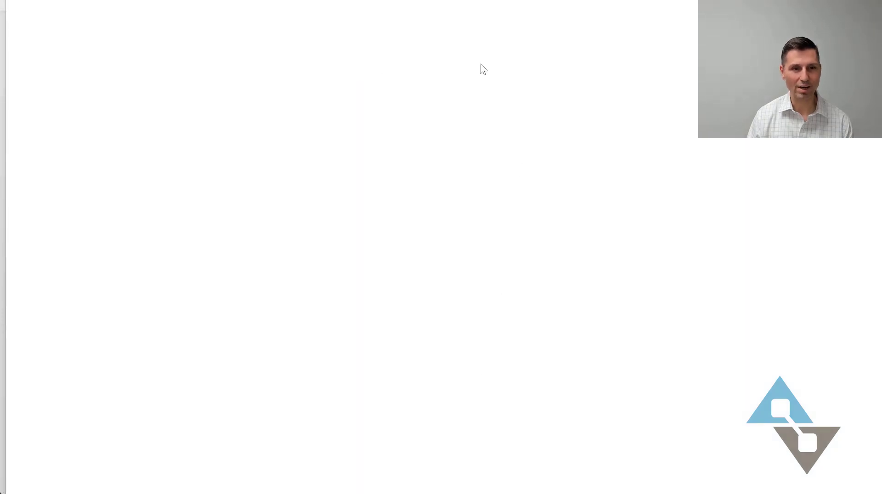